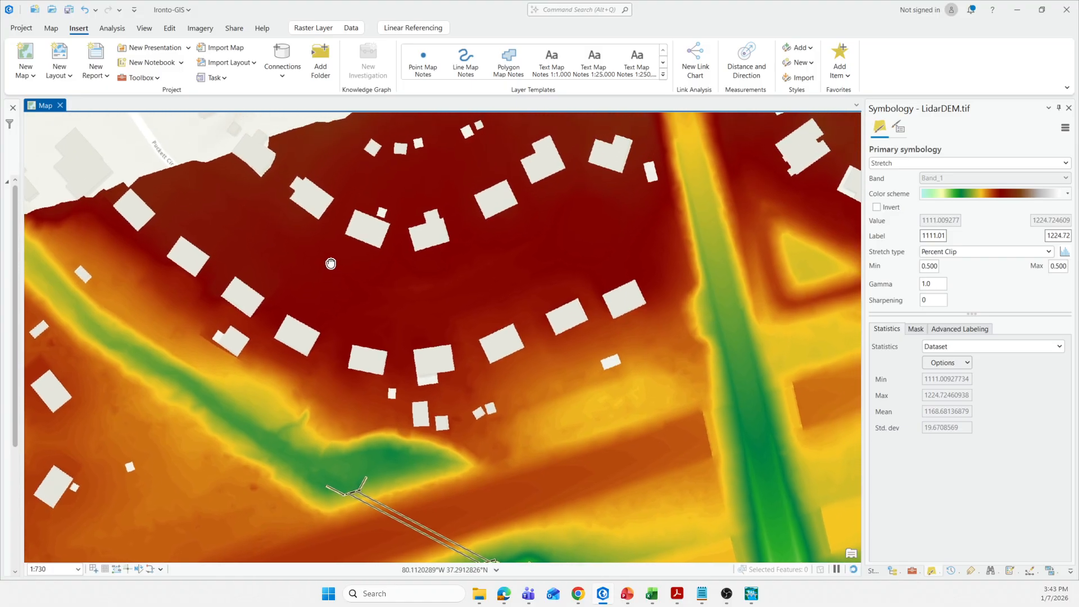
Step: Examine the LidarDEM raster along the stream channel, the houses beside it and the culverts crossing the highway
drag(163, 288, 221, 206)
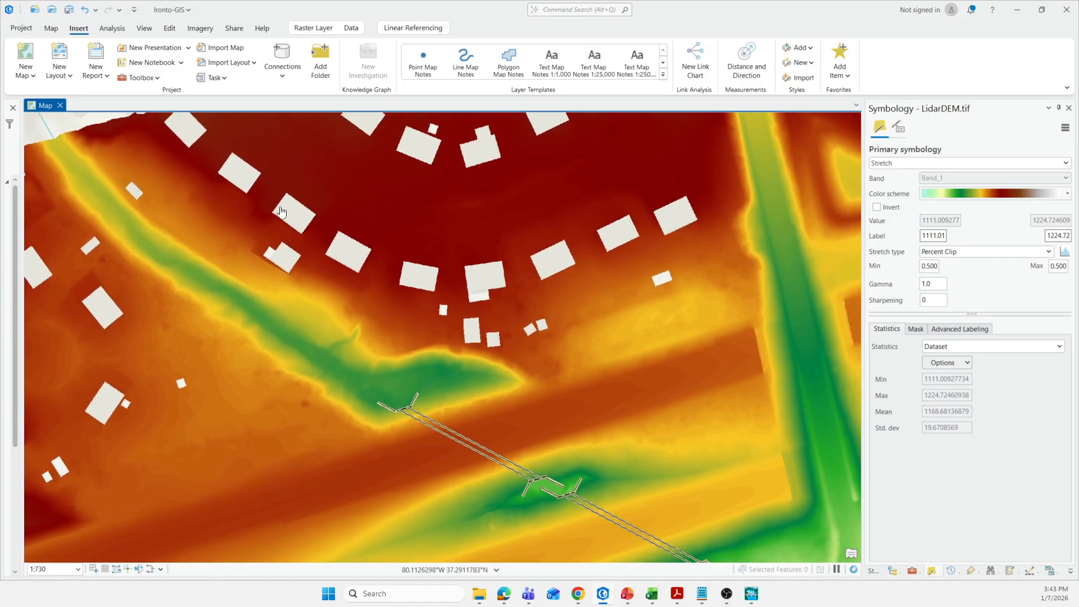
drag(381, 209, 351, 249)
scroll(433, 283, down, 2)
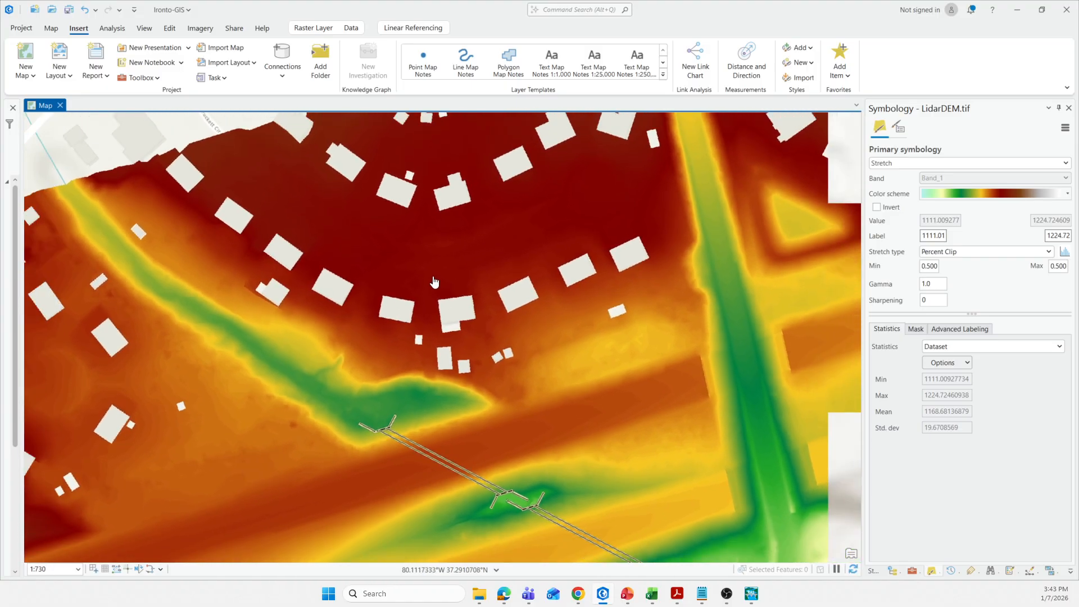
scroll(209, 254, up, 4)
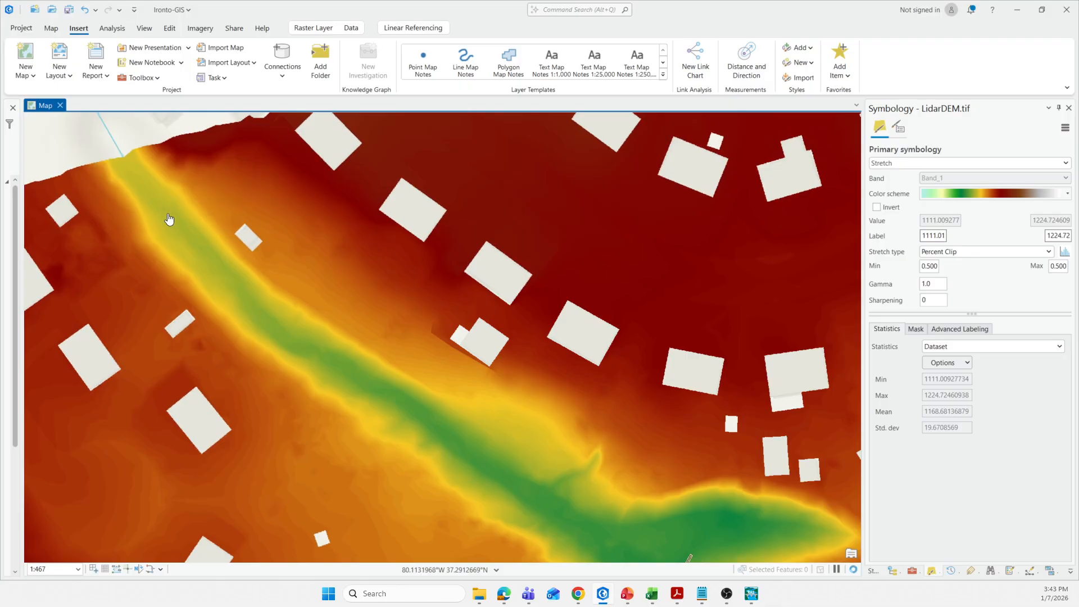
scroll(315, 354, down, 2)
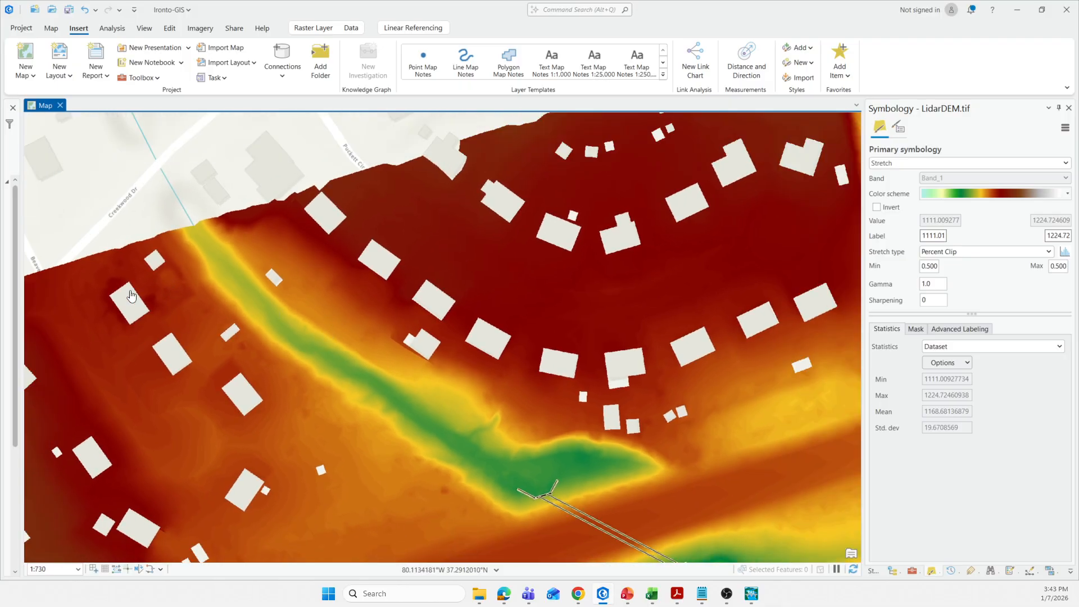
drag(400, 328, 293, 253)
drag(522, 368, 478, 321)
drag(614, 415, 517, 349)
scroll(603, 385, down, 2)
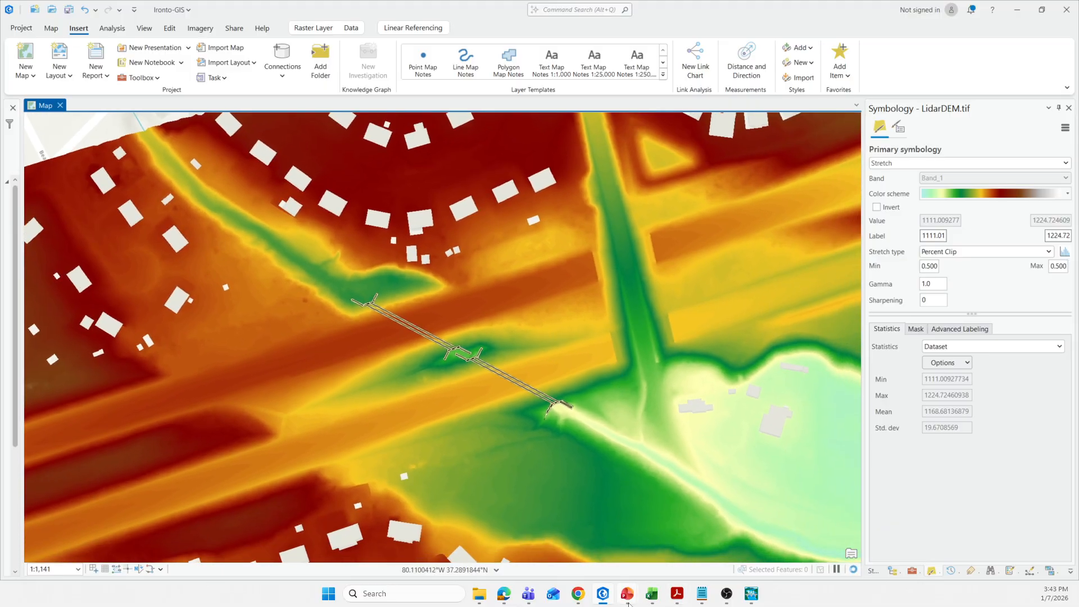
Step: Show the Part 4 slide on terrain creation, and switch to HEC-RAS to open RAS Mapper in a maximized window
mouse_move(628, 603)
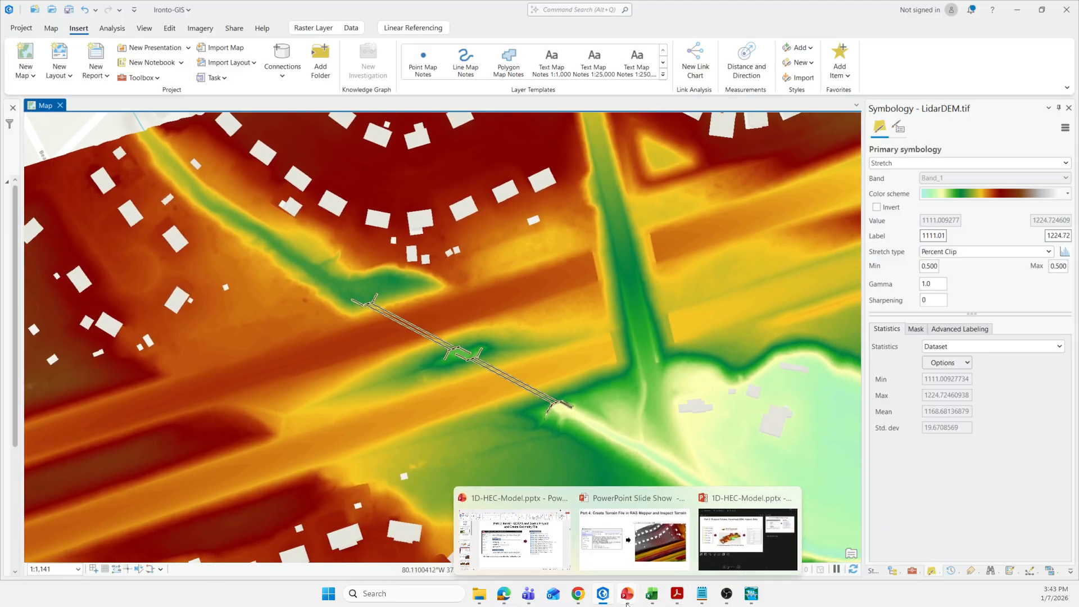
click(606, 543)
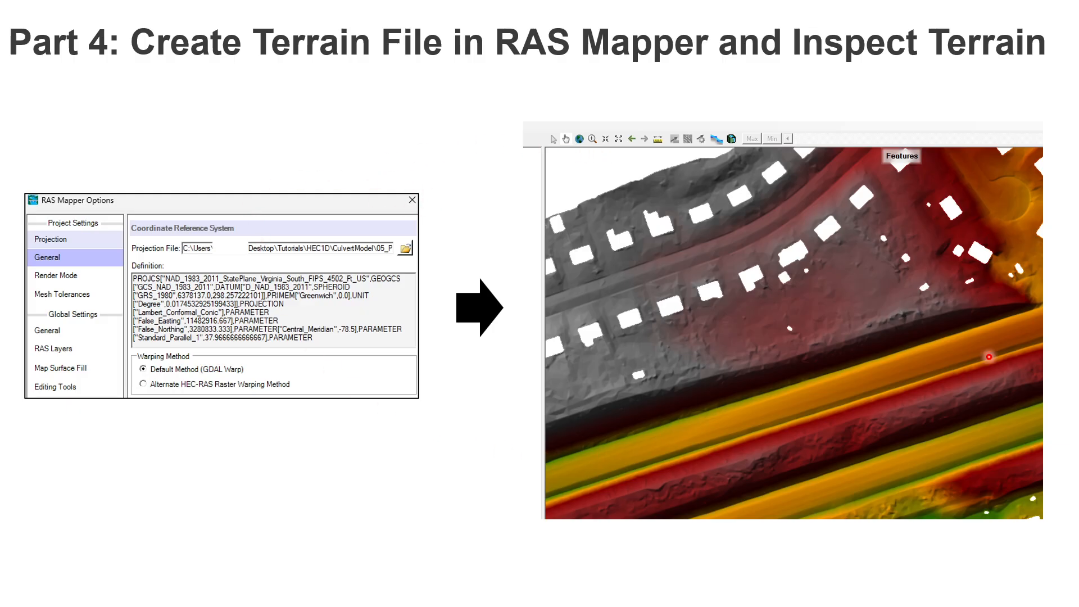
key(alt+Tab)
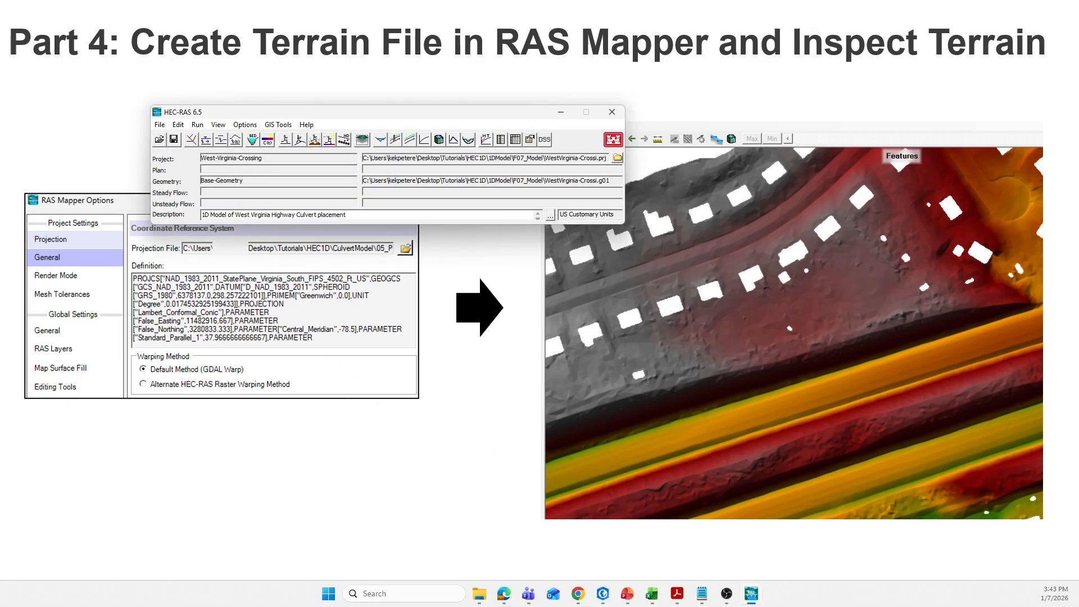
click(363, 141)
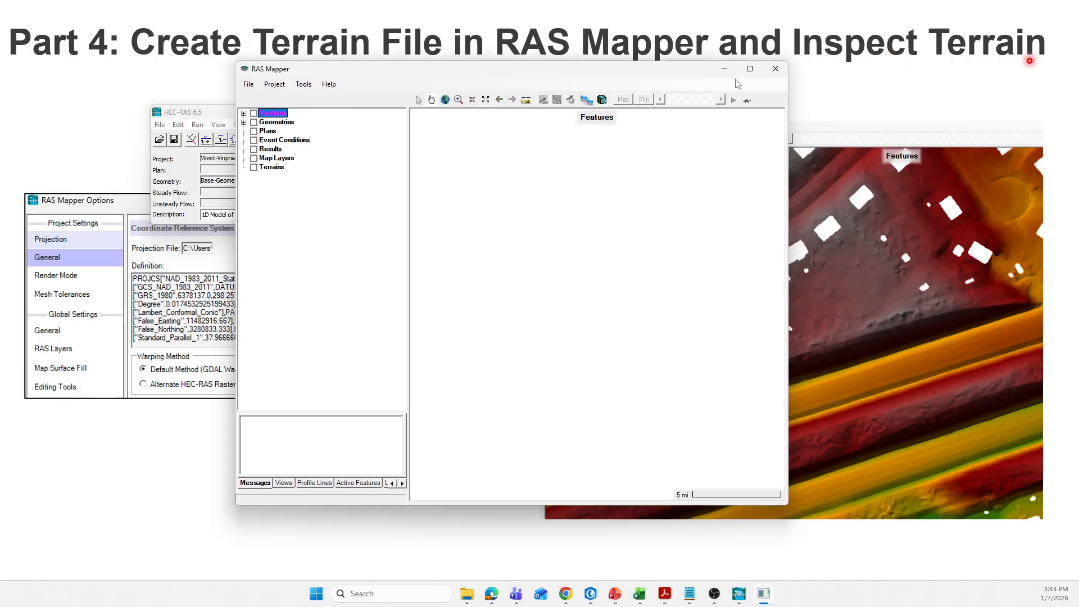
click(751, 74)
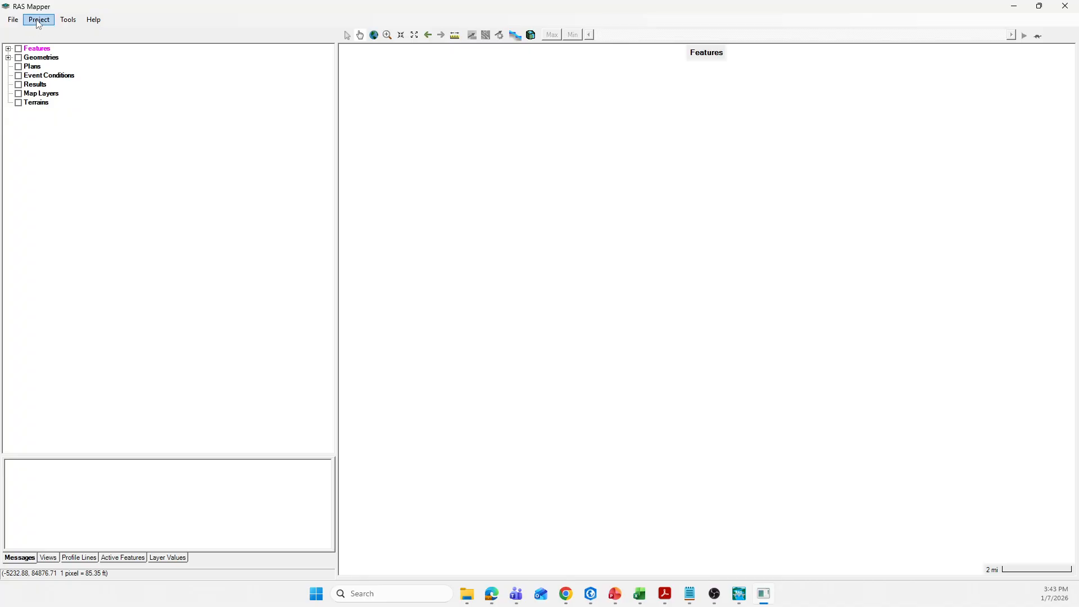
Step: Set the project's coordinate reference system using the projection file NAD_1983_2011_StatePlane_FIPS_4502_Ft_US.prj from the F02_Projection folder
click(39, 19)
click(60, 32)
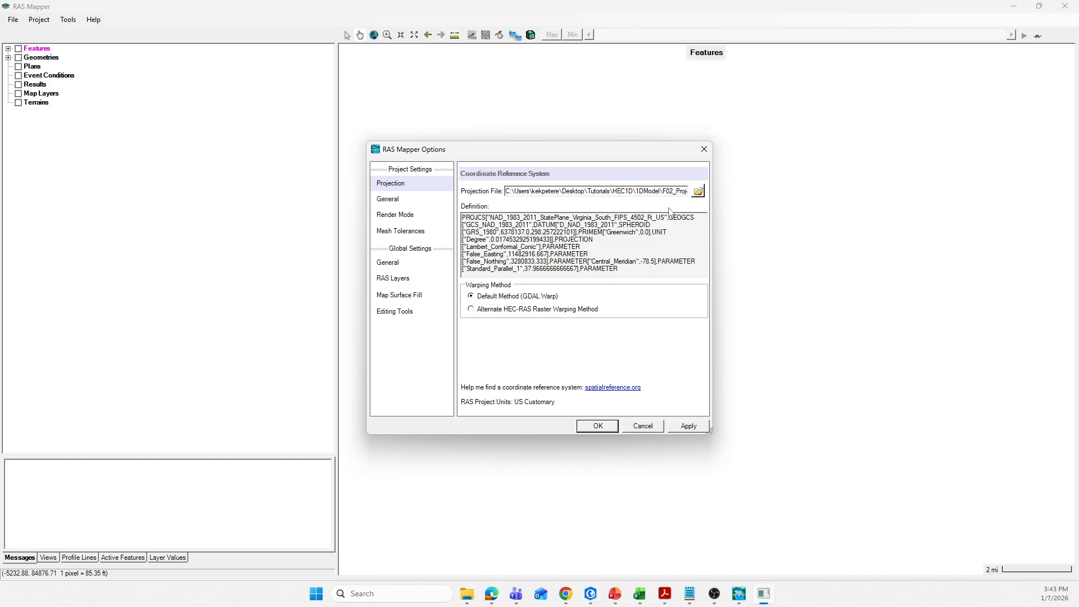
click(698, 192)
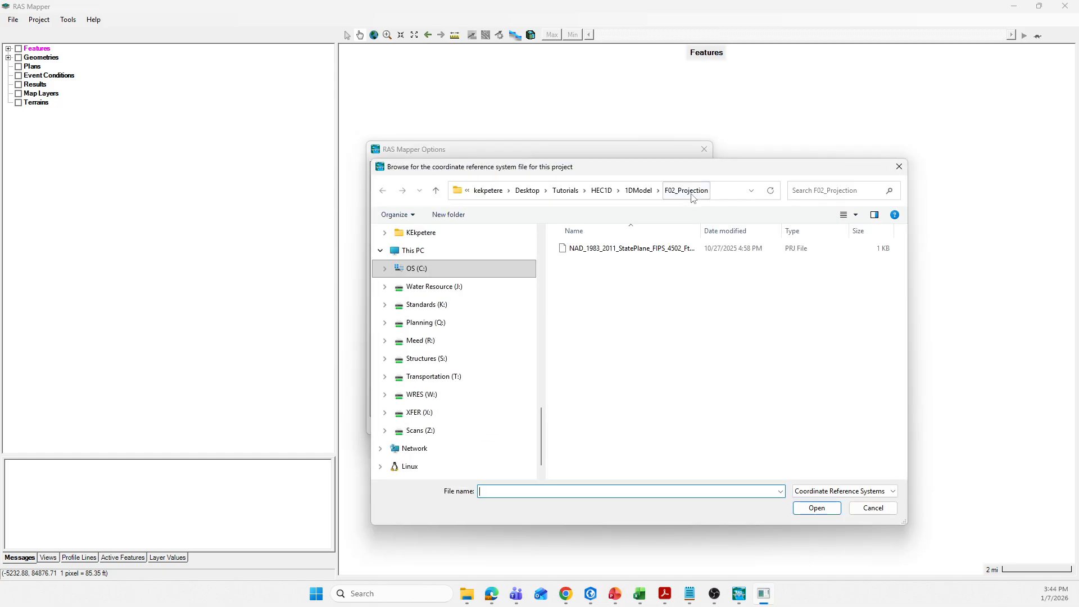
click(631, 249)
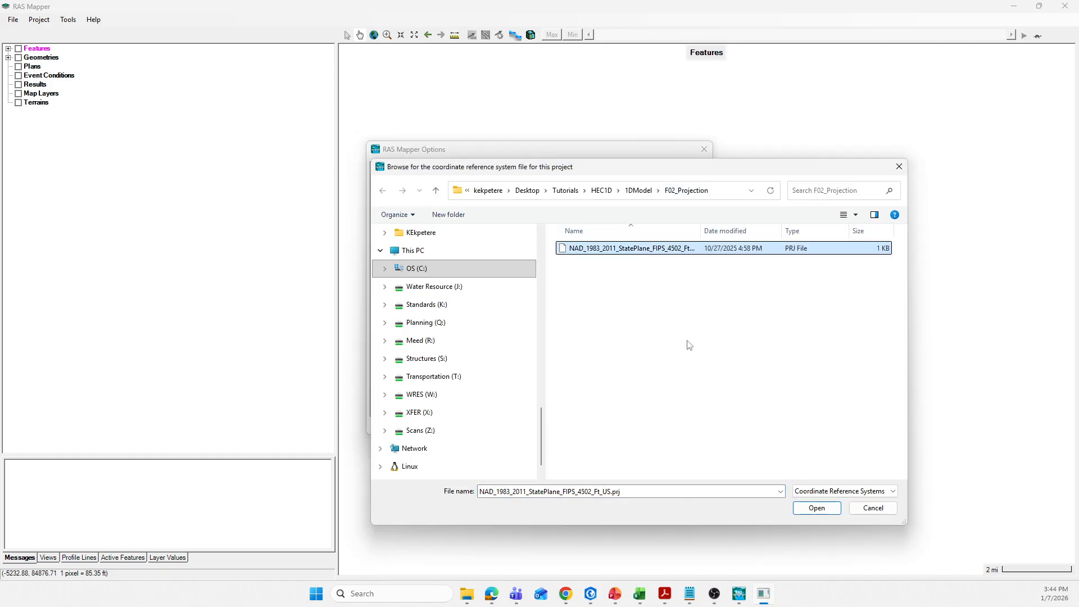
click(820, 509)
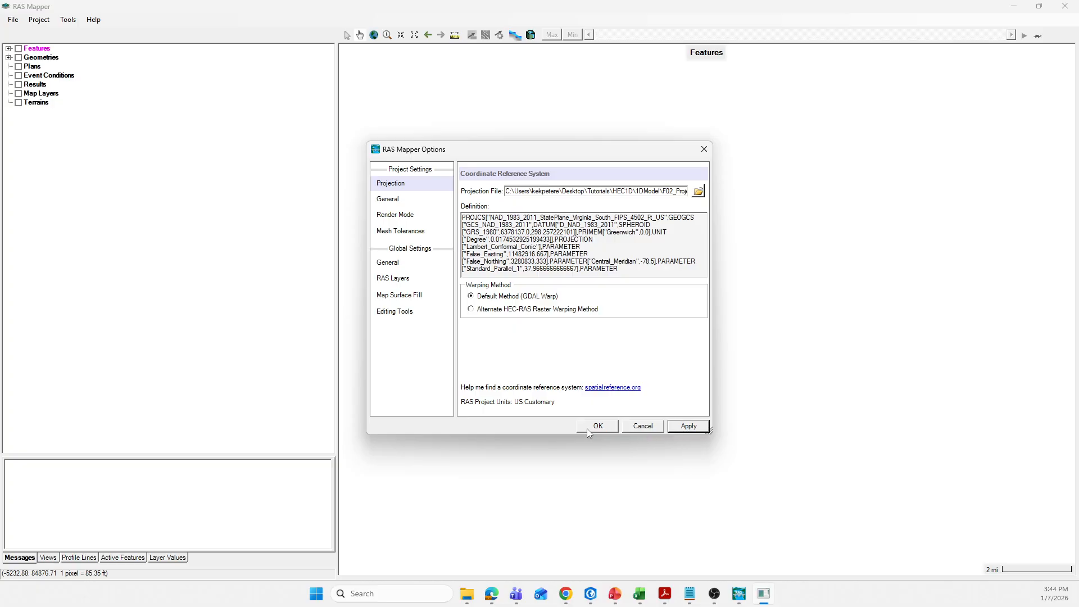
click(588, 427)
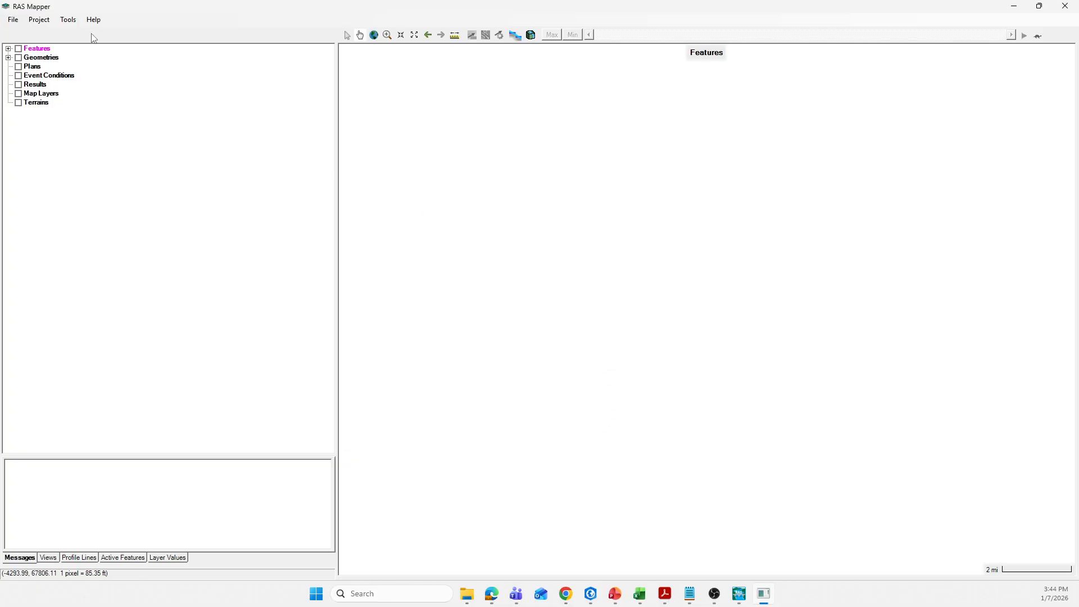
Step: Turn on Terrains and start a new RAS terrain layer with LidarDEM.tif from the DEM folder as its input raster
click(19, 104)
click(36, 103)
right_click(38, 106)
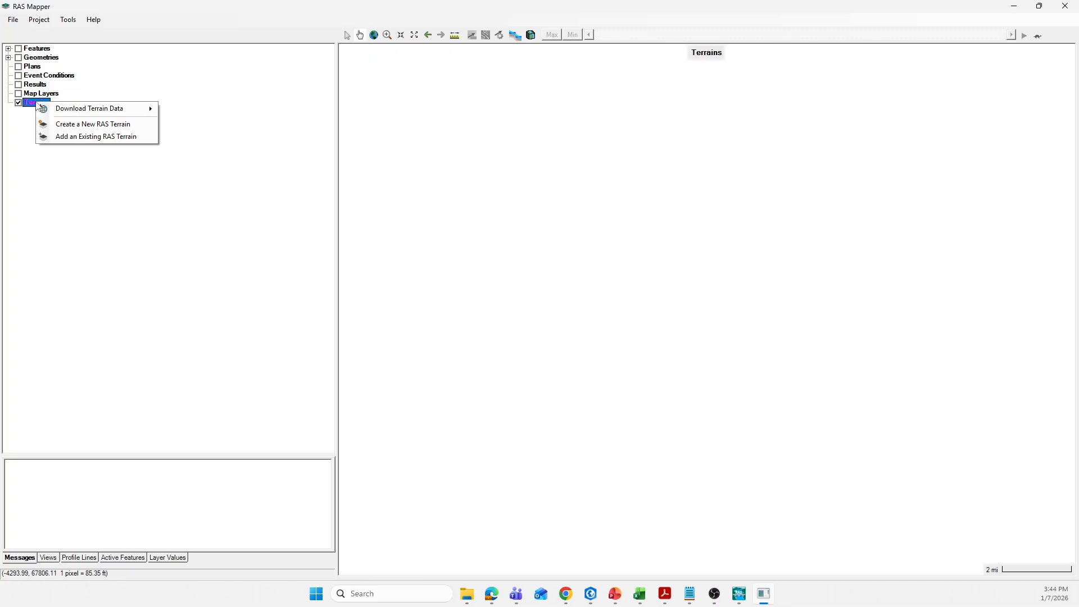
mouse_move(84, 111)
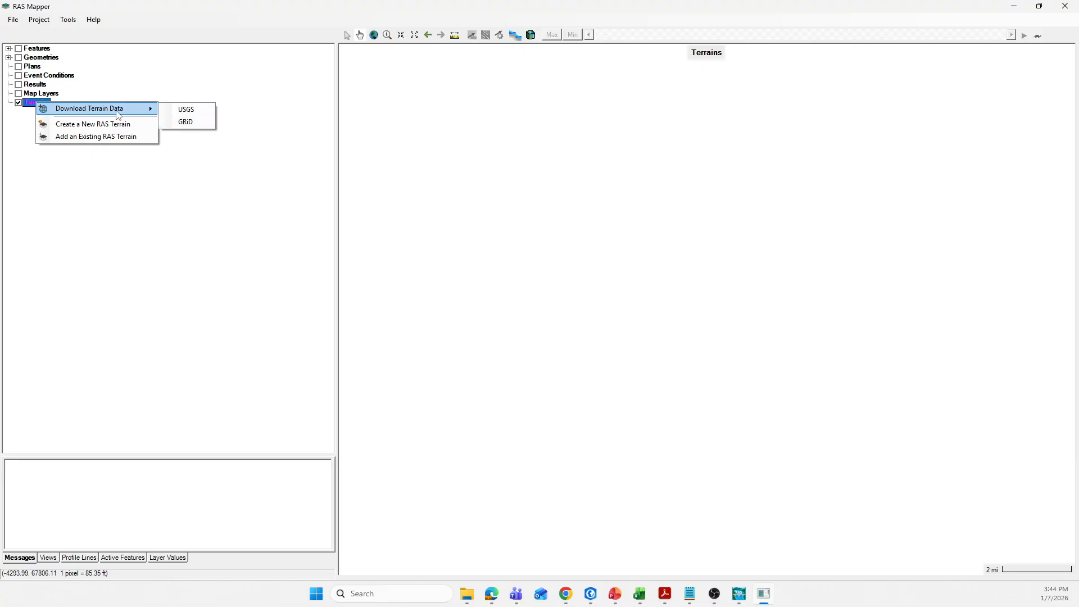
click(84, 124)
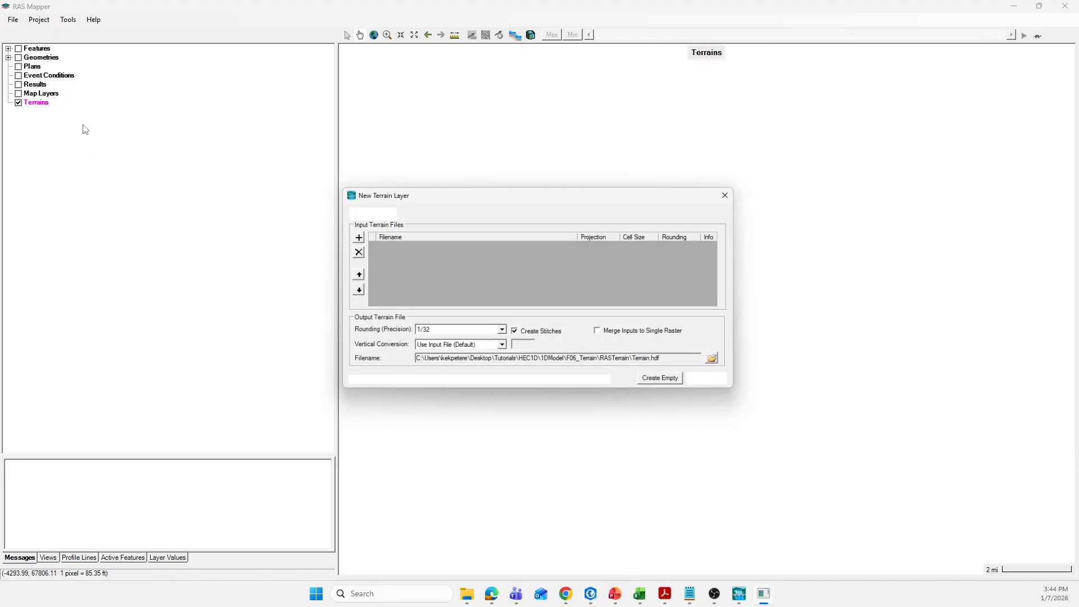
click(353, 236)
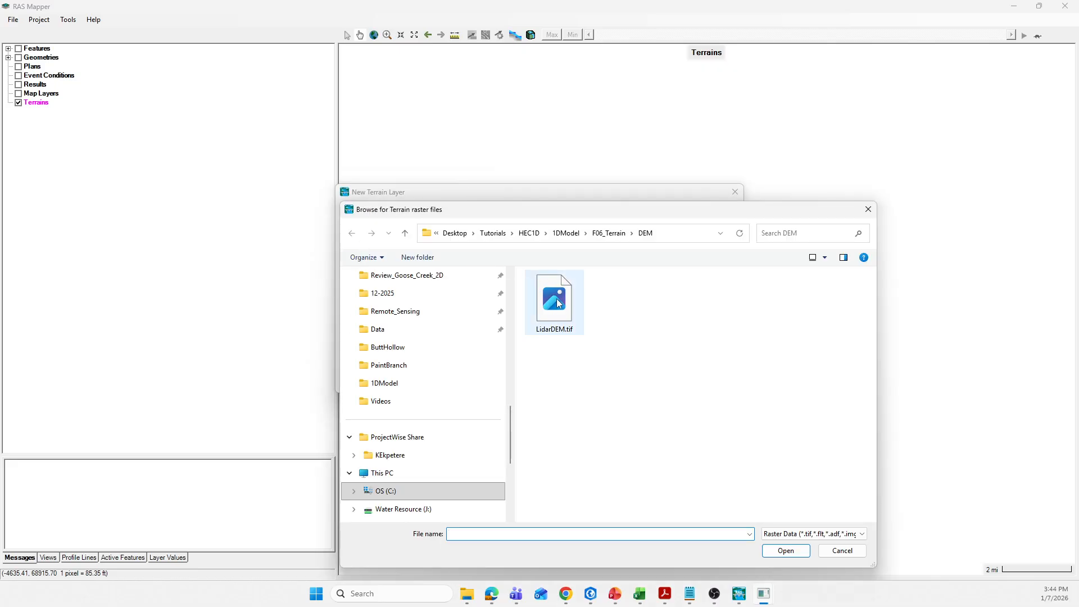
click(554, 308)
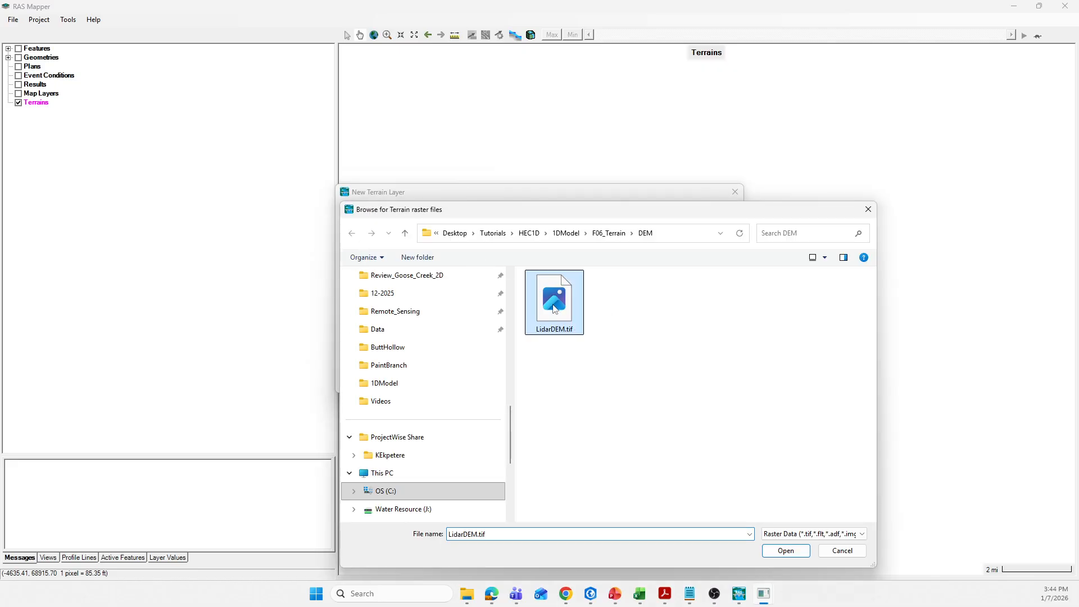
click(786, 551)
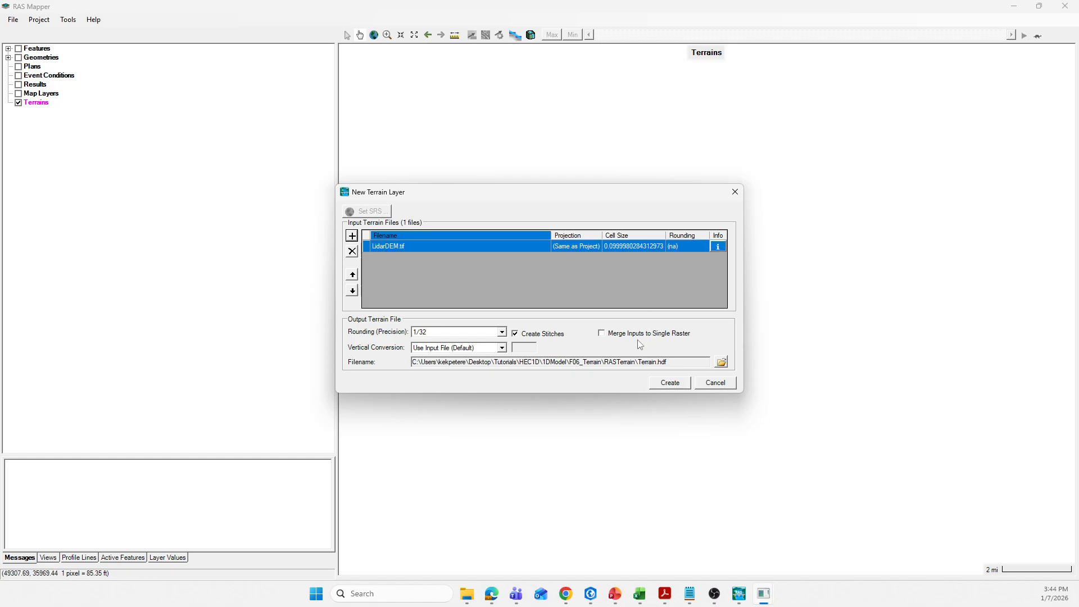
Step: Set the output terrain file name to RASDTM in the F06_Terrain\RASTerrain folder
click(722, 363)
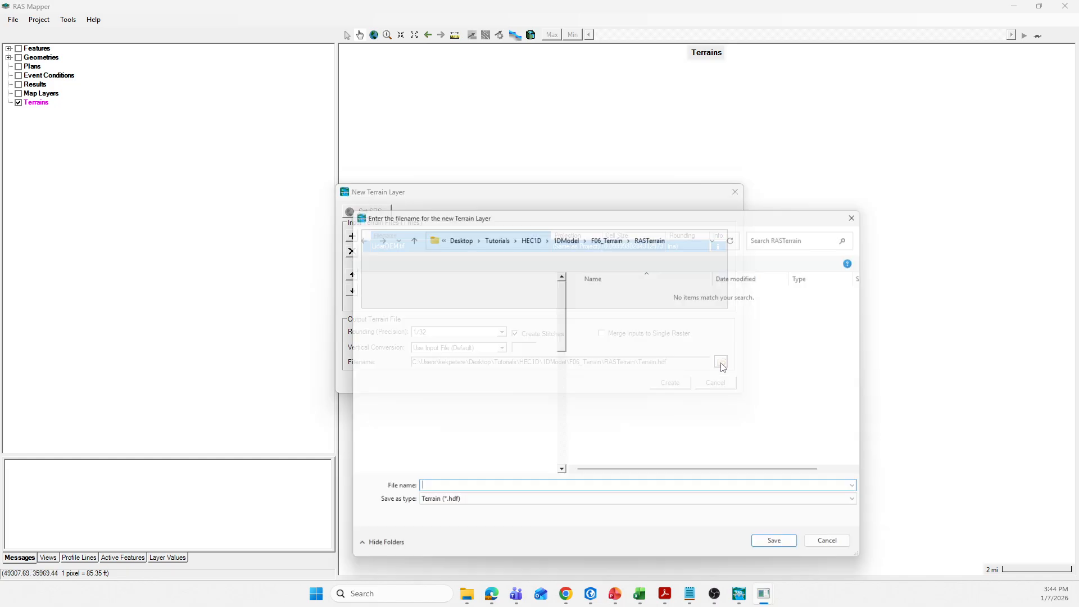
click(610, 233)
double_click(610, 308)
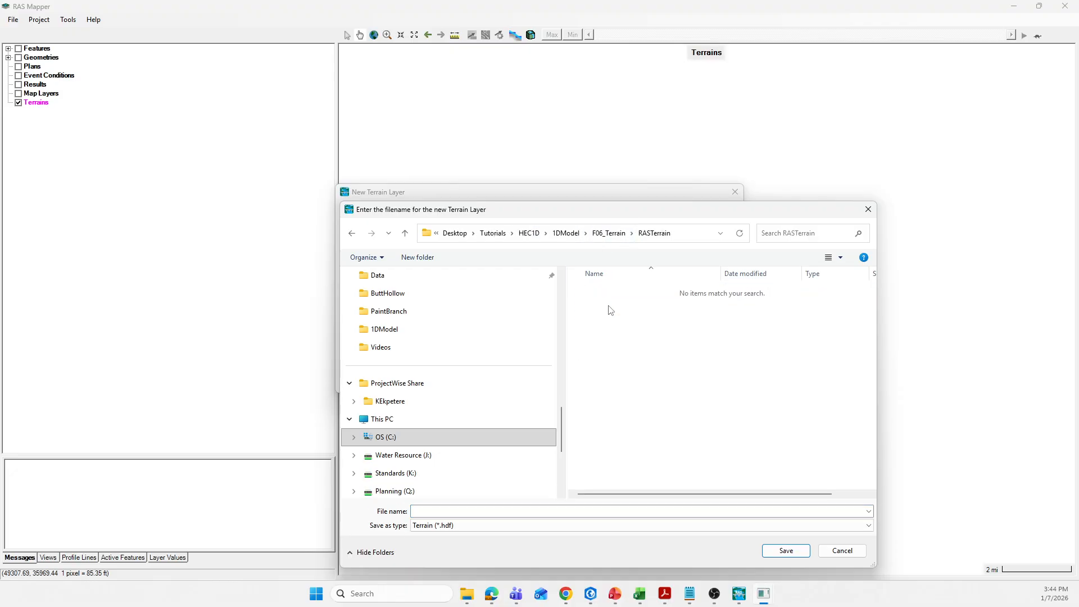
click(466, 512)
text(rAS)
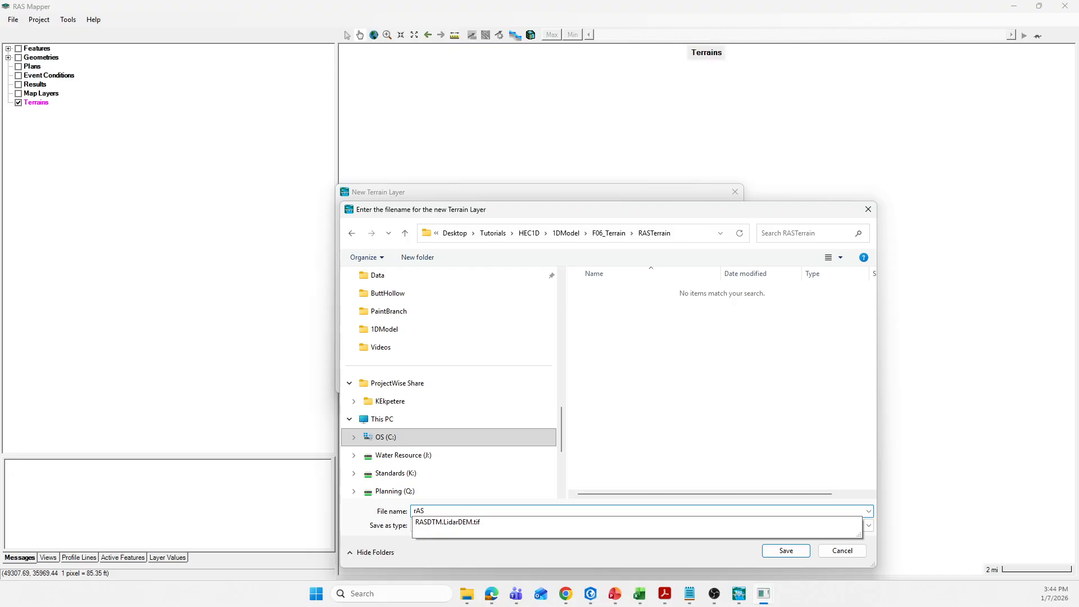
click(432, 523)
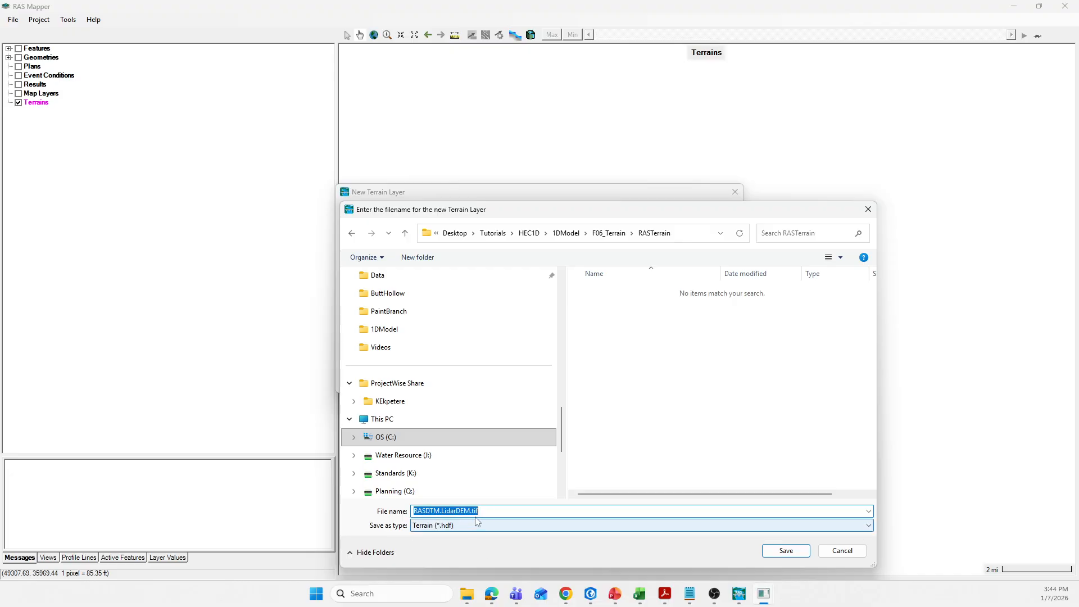
click(493, 510)
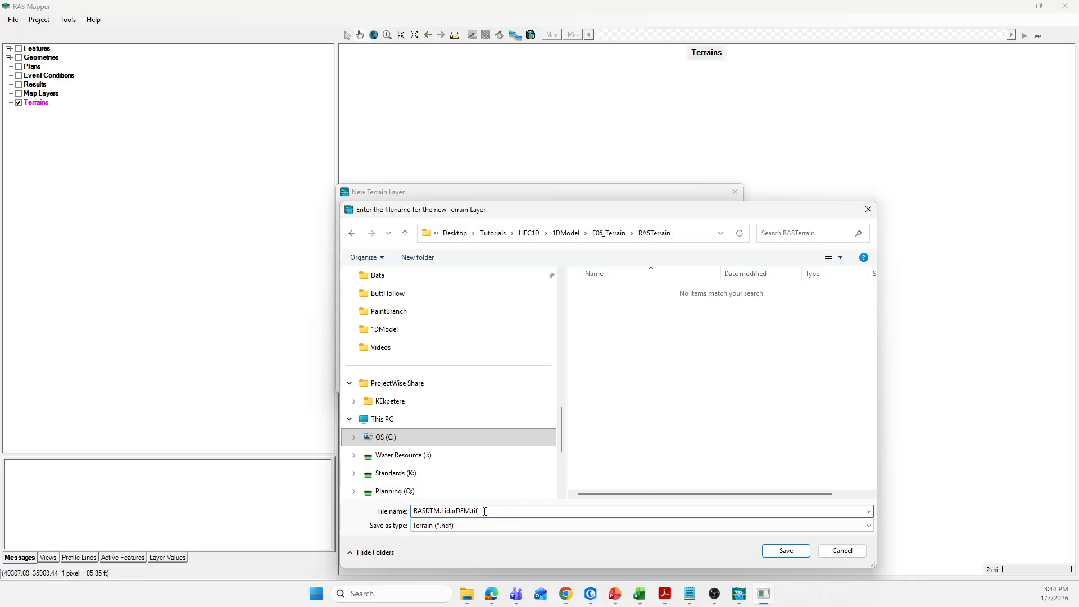
key(BackSpace)
key(BackSpace)
key(BackSpace)
key(BackSpace)
key(BackSpace)
key(BackSpace)
key(BackSpace)
key(BackSpace)
key(BackSpace)
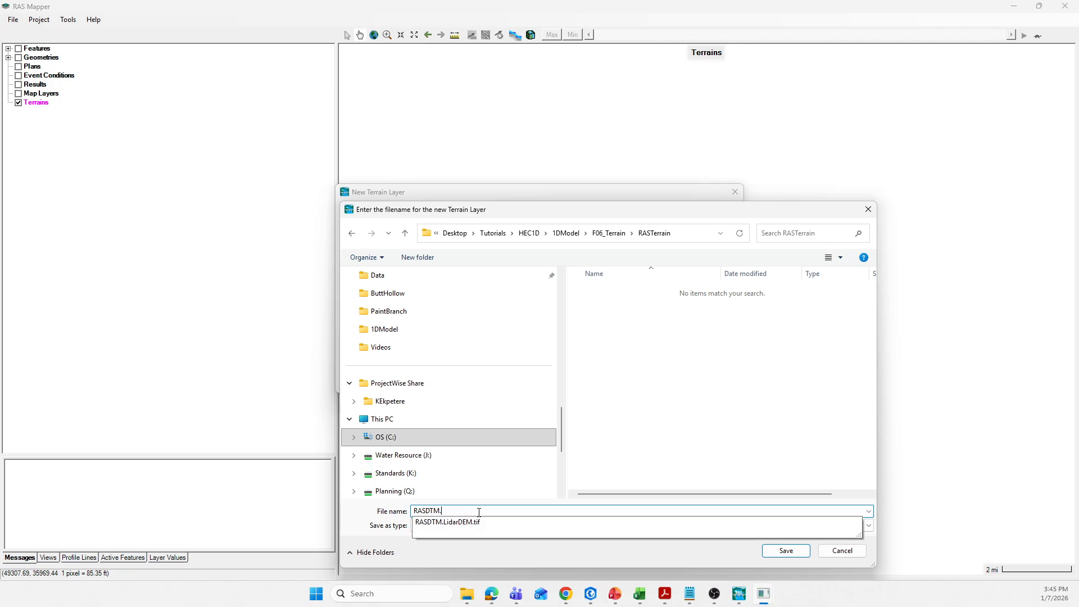
click(702, 464)
click(799, 554)
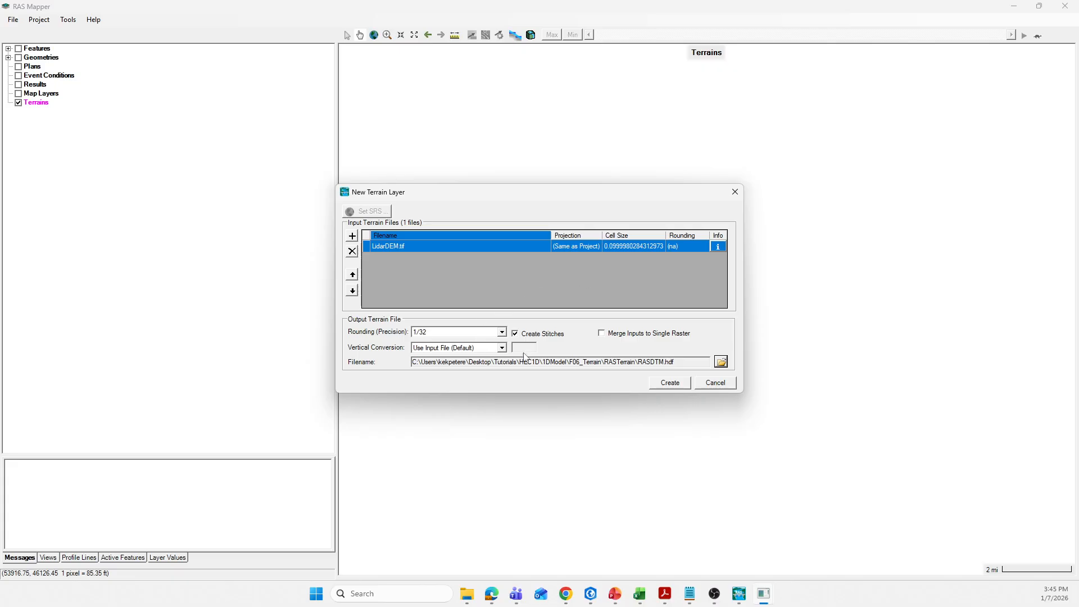
Step: Create the RASDTM terrain layer, close its computation log and inspect the terrain around the highway crossing
click(673, 385)
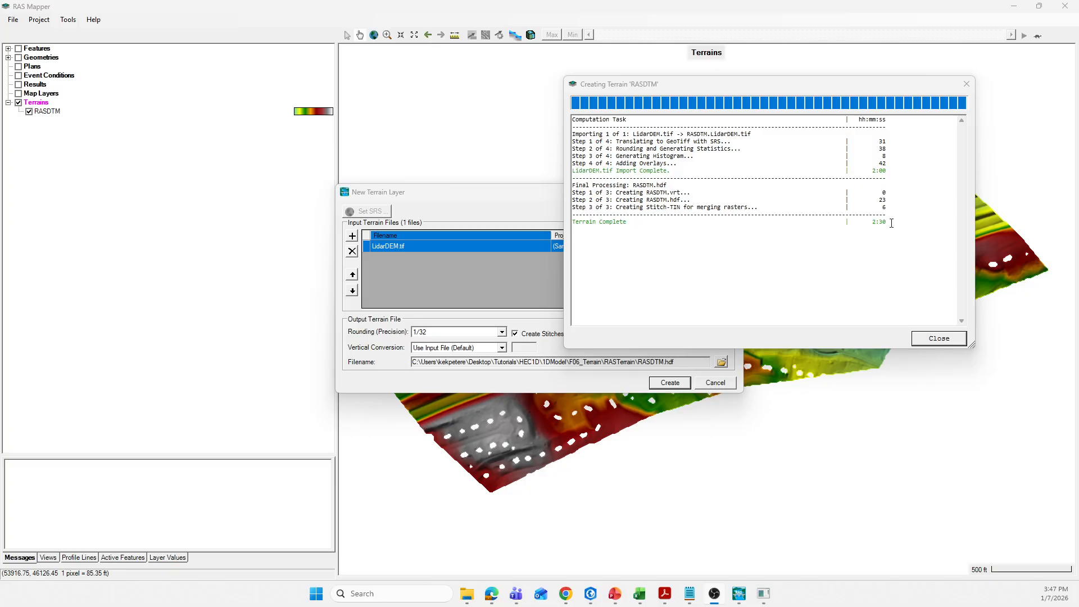
click(873, 223)
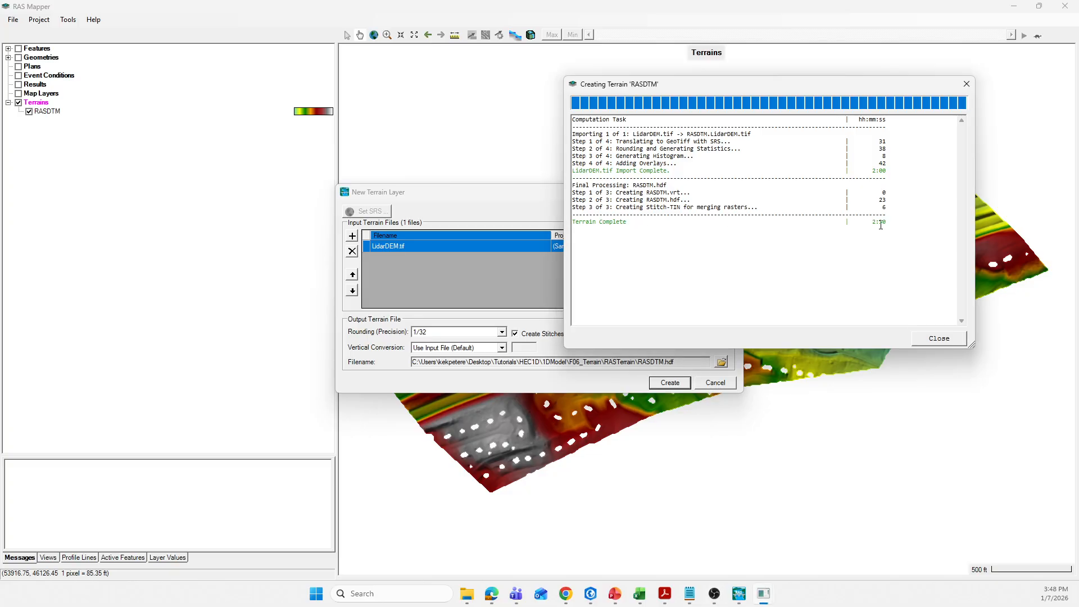
click(940, 339)
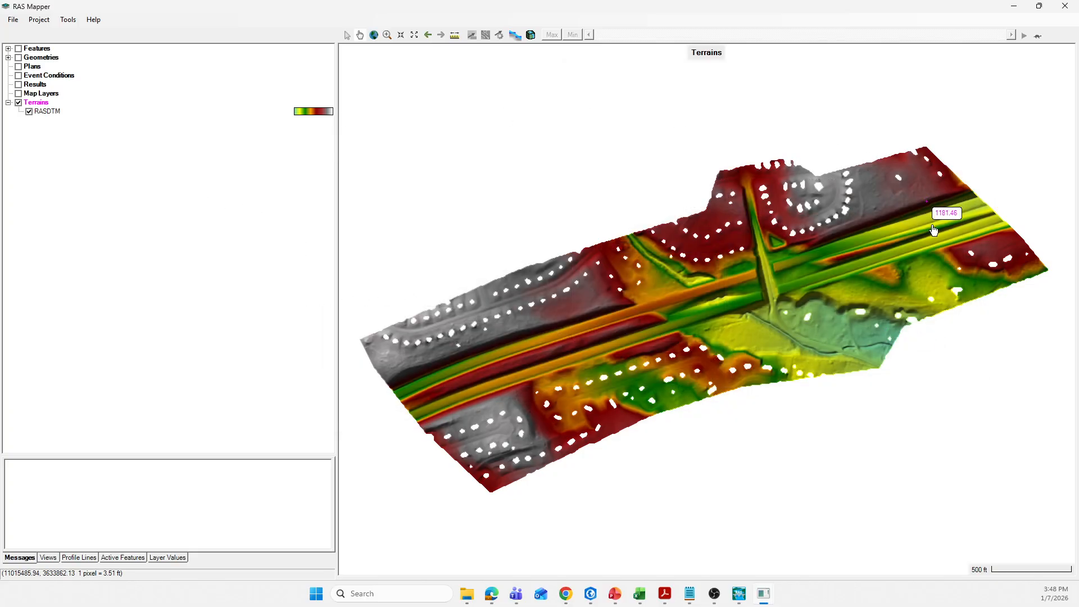
scroll(708, 326, up, 1)
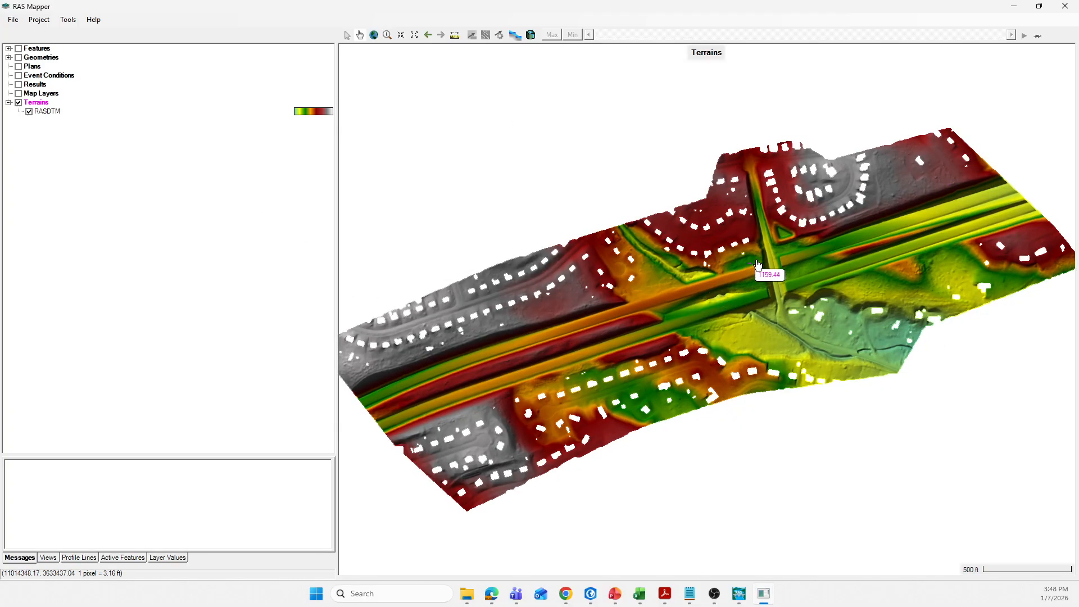
scroll(790, 250, up, 2)
scroll(778, 221, down, 1)
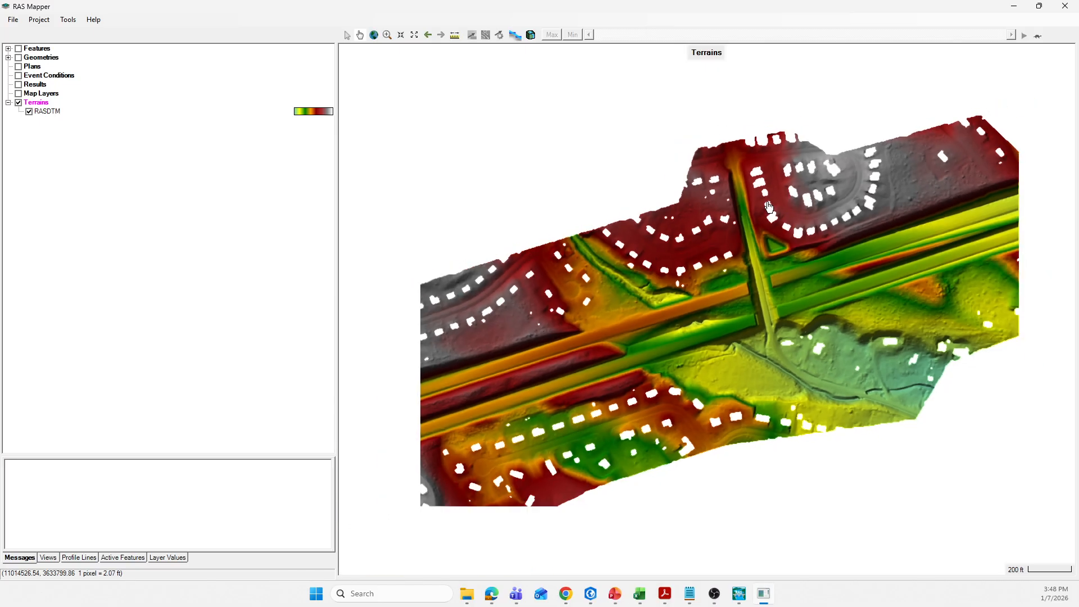
scroll(483, 396, up, 1)
scroll(798, 189, up, 1)
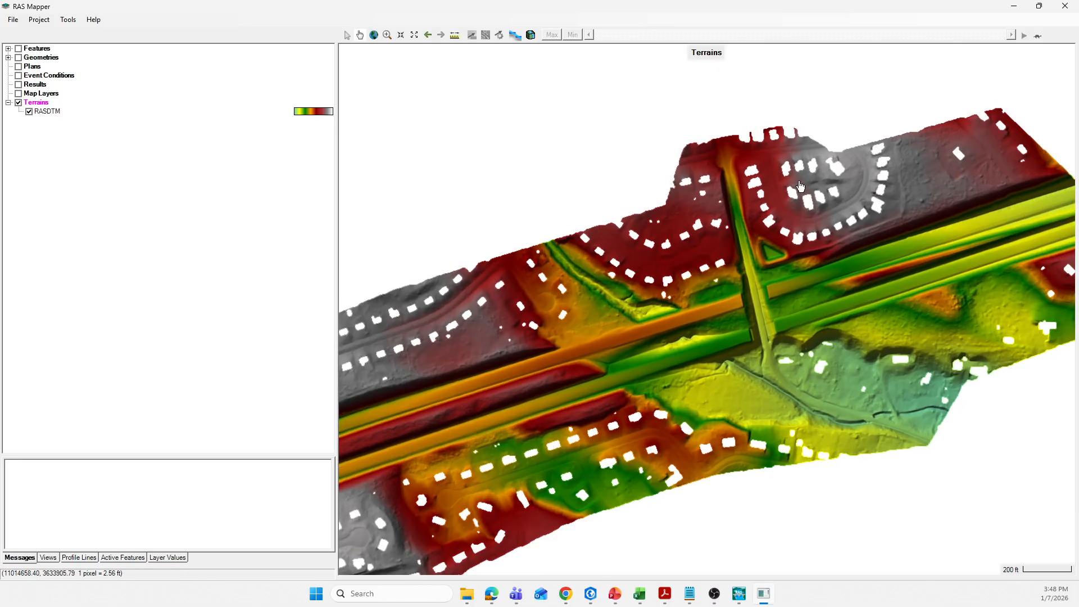
Step: Turn on Map Layers and add Google Satellite web imagery with the near reprojection resample method
click(19, 94)
click(37, 93)
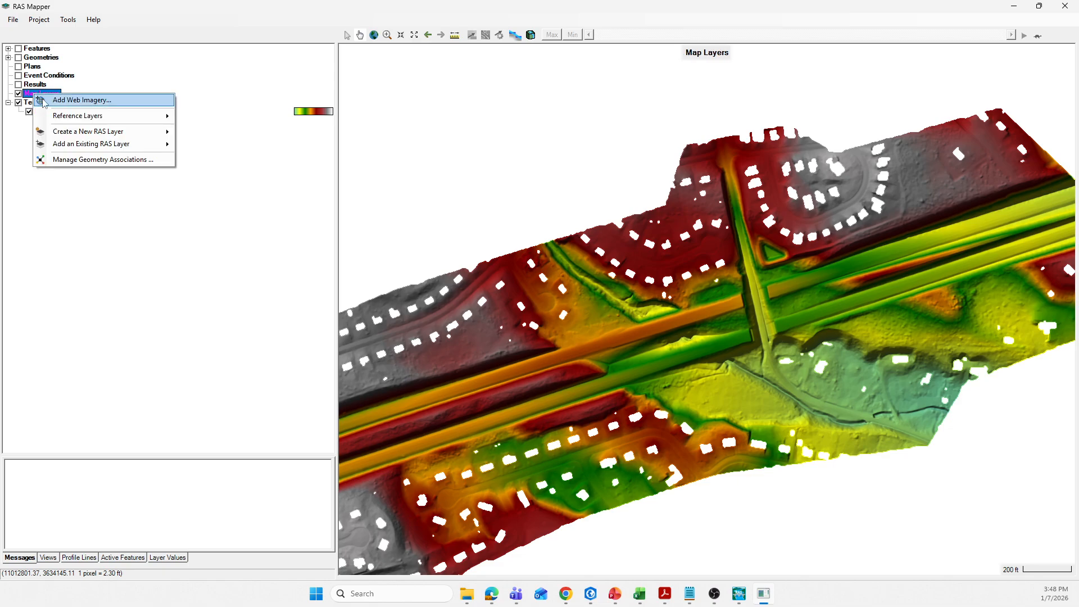
click(75, 104)
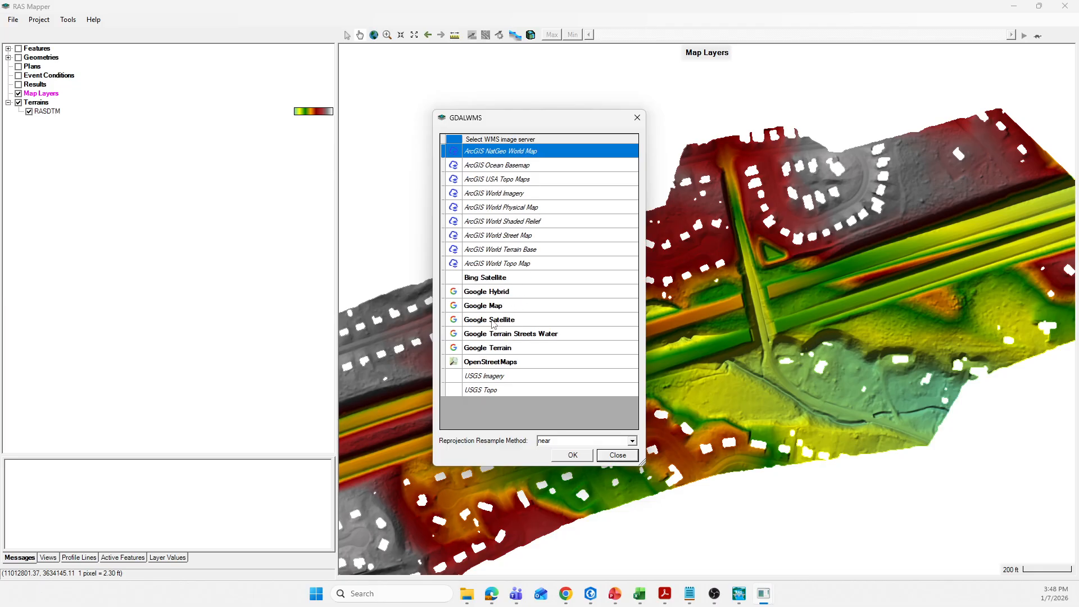
click(490, 320)
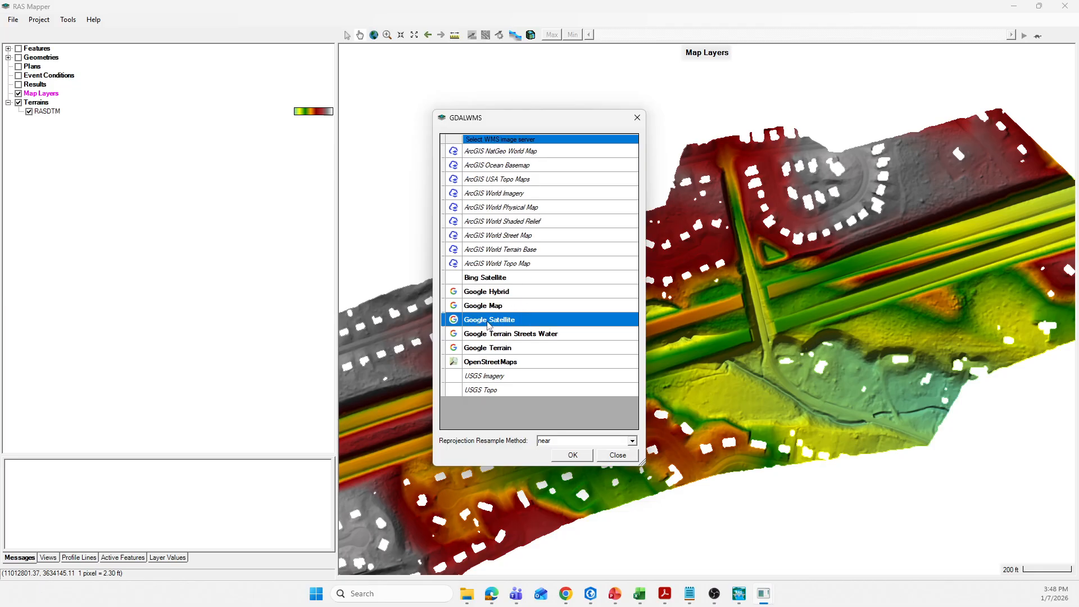
click(572, 461)
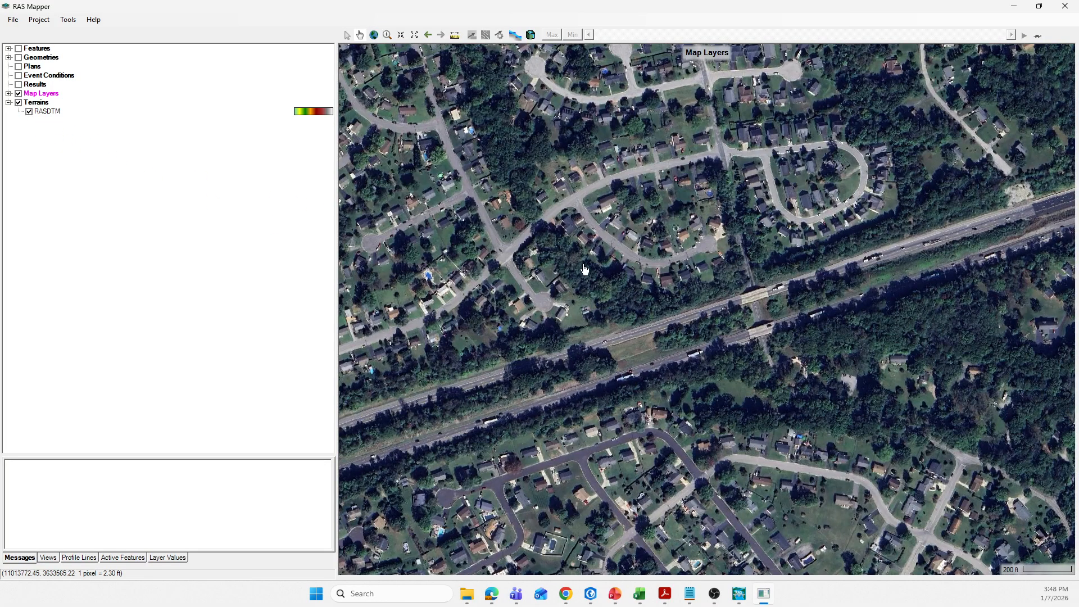
Step: Switch Map Layers off and back on to compare the imagery with the terrain, and expand the group
click(19, 94)
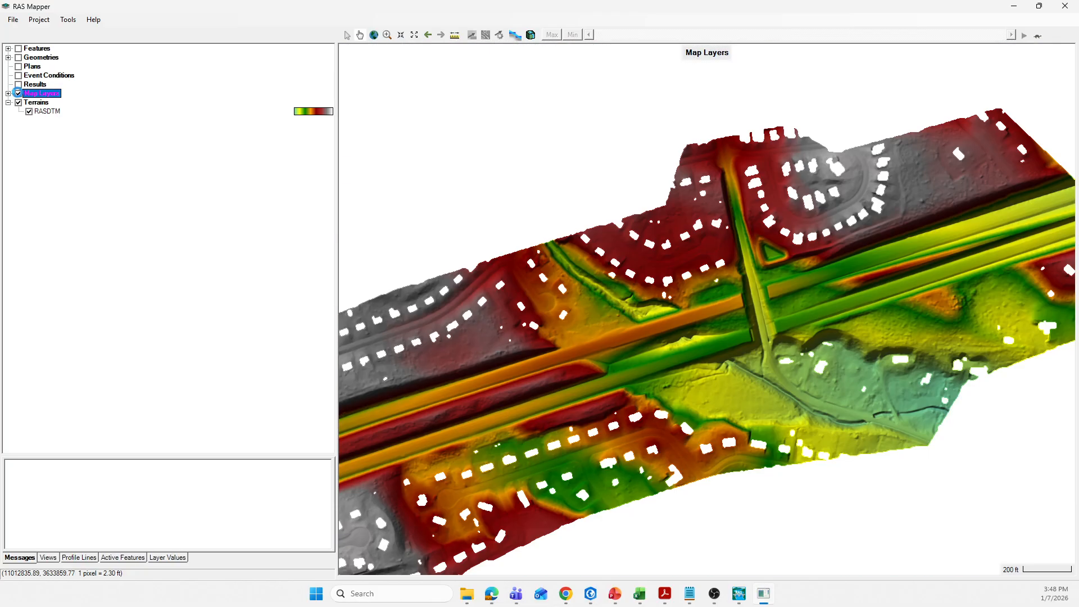
click(18, 94)
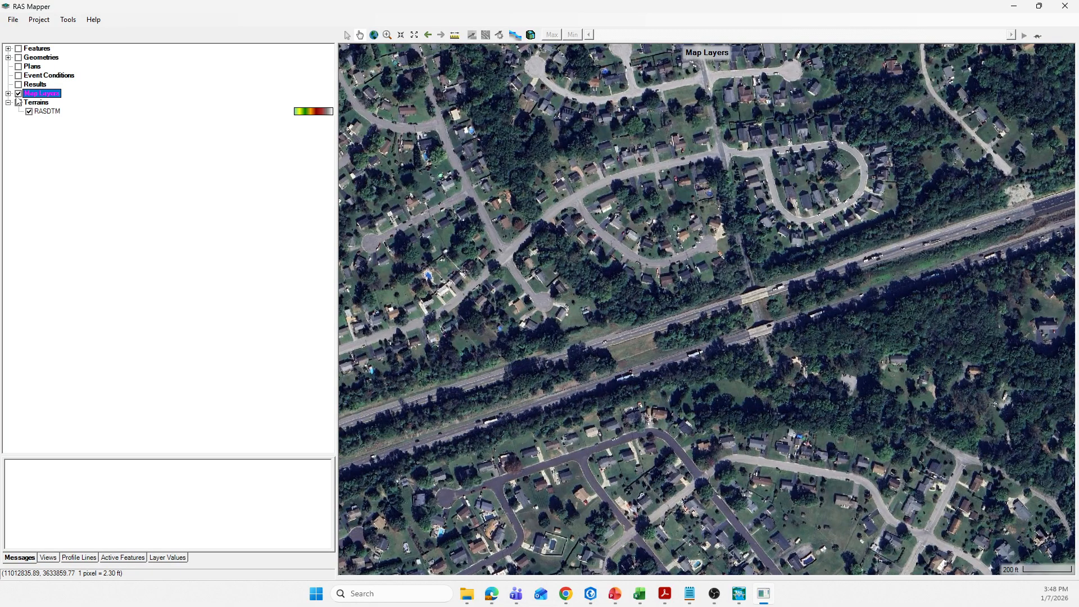
click(9, 94)
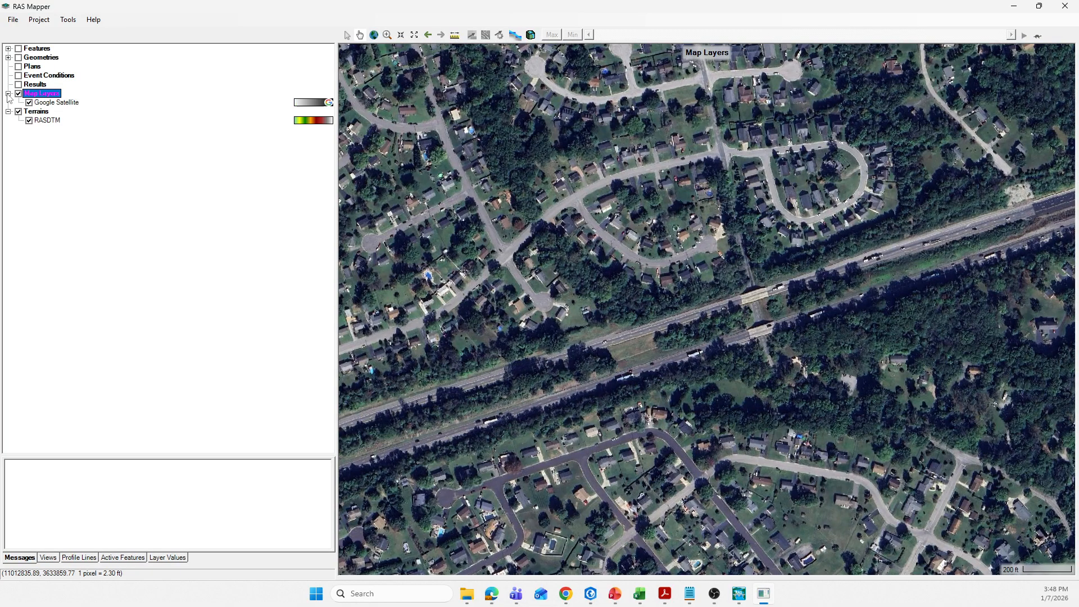
Step: Set the Google Satellite layer's surface opacity to 37% and enable updating its legend with the view
click(52, 103)
right_click(65, 106)
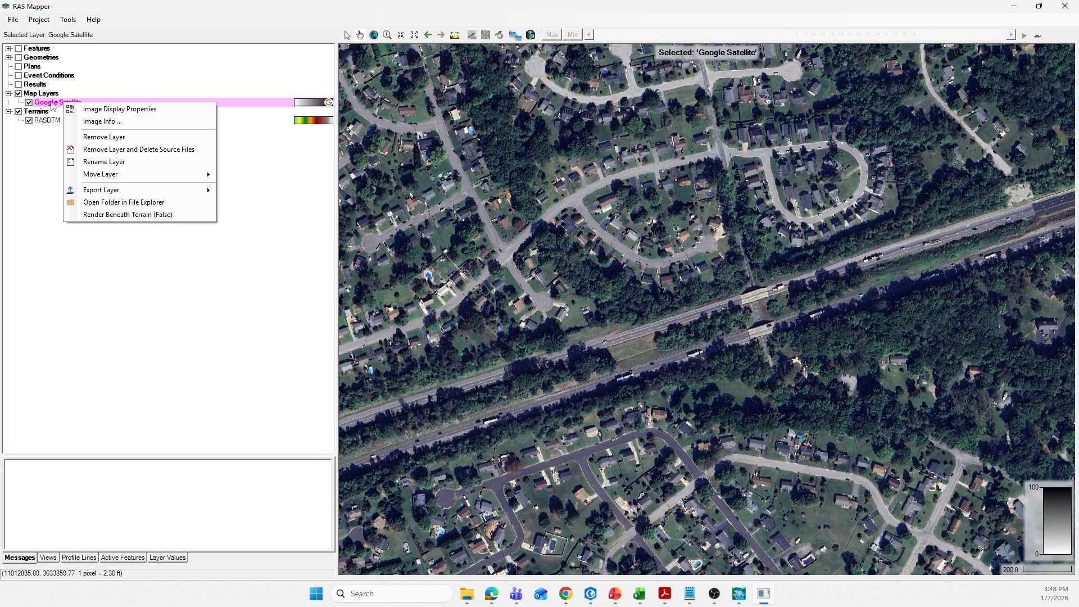
click(44, 141)
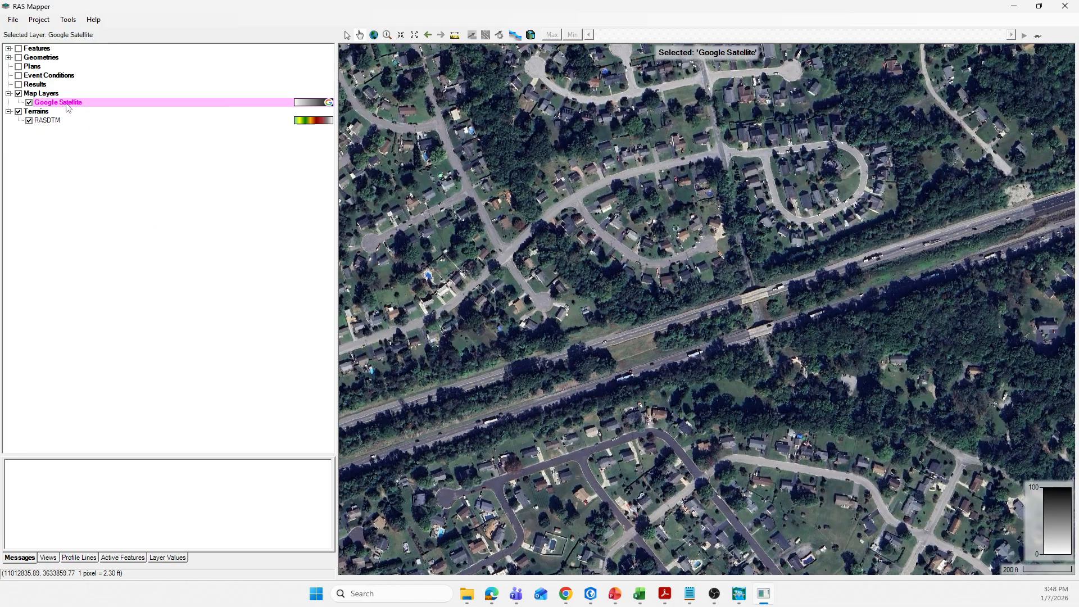
scroll(568, 267, up, 1)
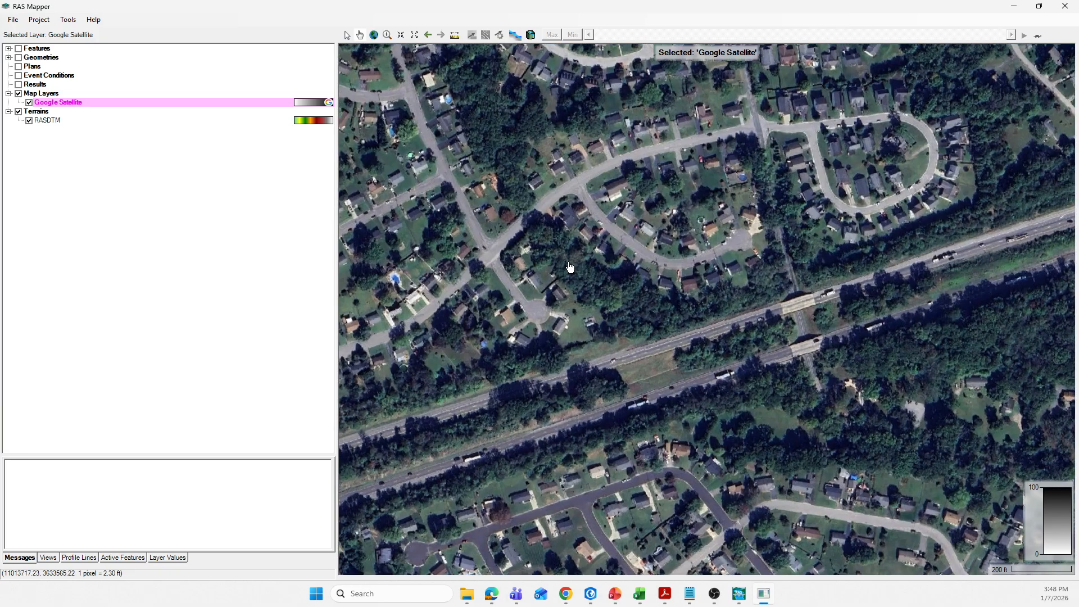
scroll(549, 242, down, 1)
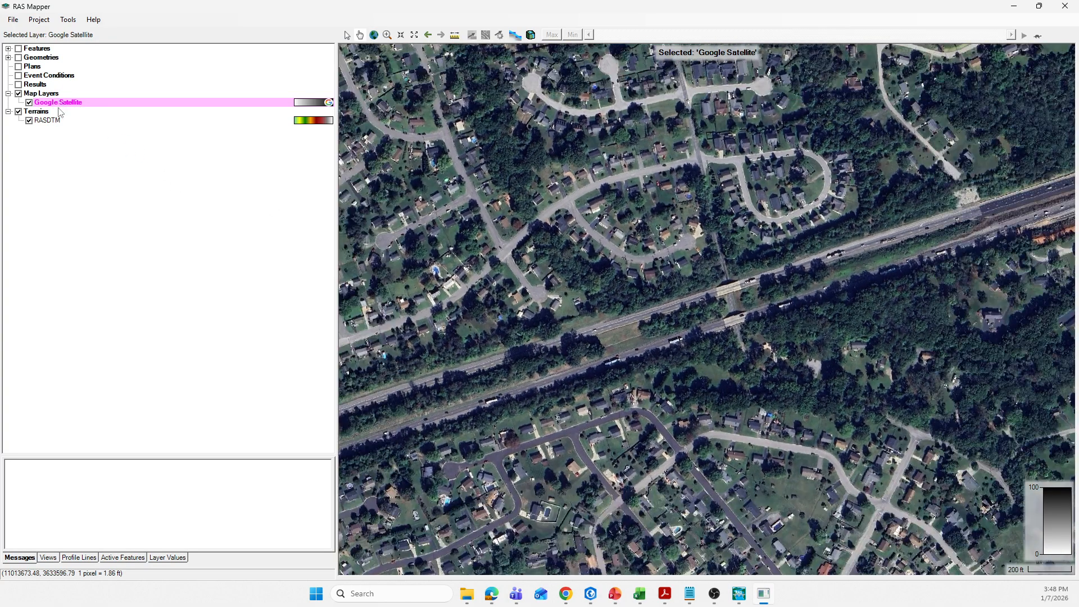
right_click(75, 107)
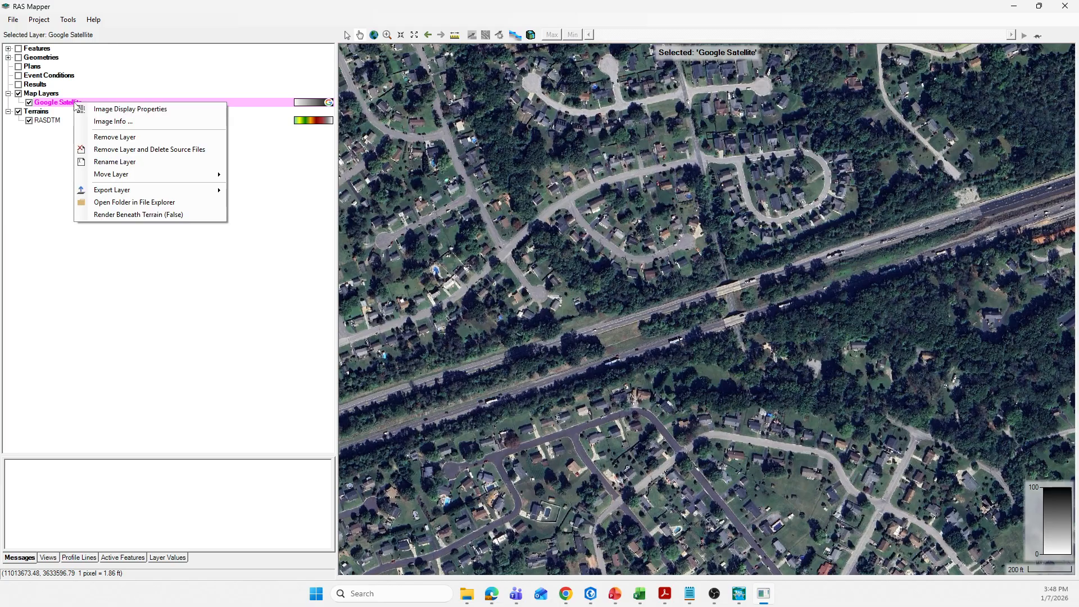
click(105, 109)
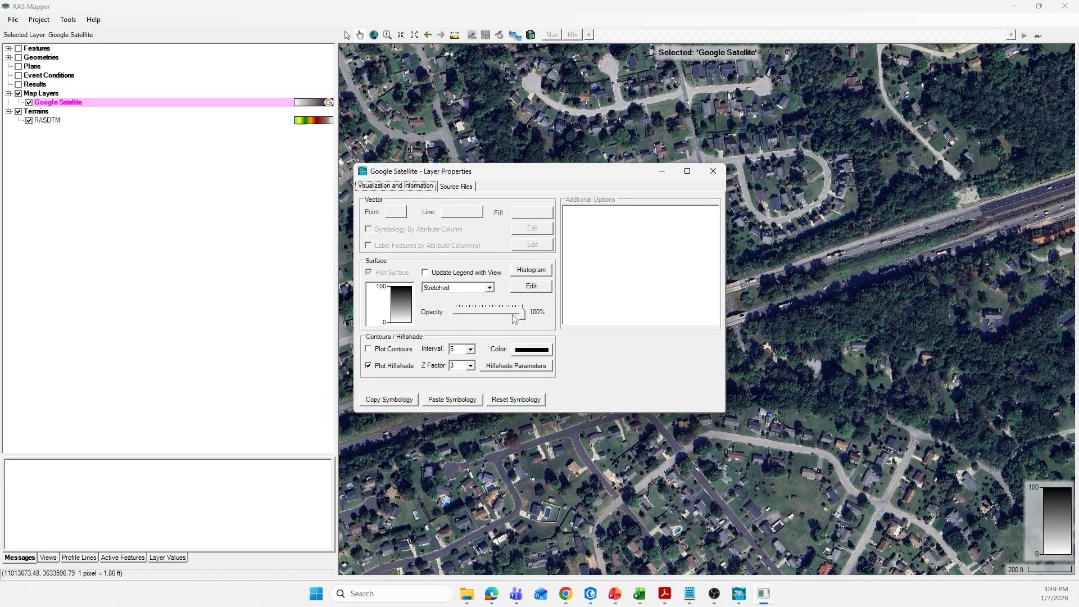
drag(522, 317, 481, 322)
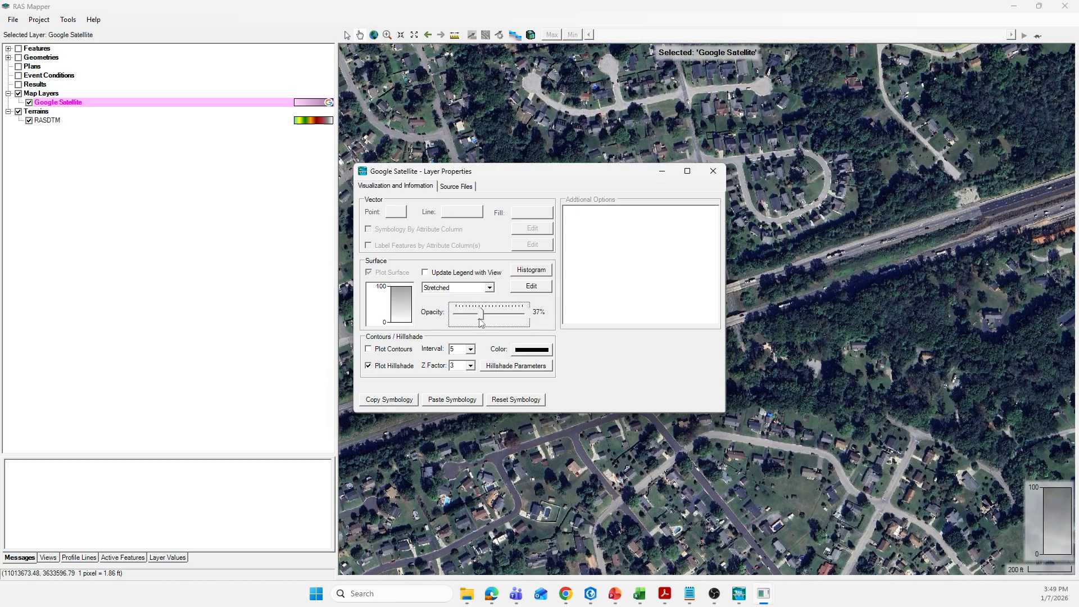
click(425, 273)
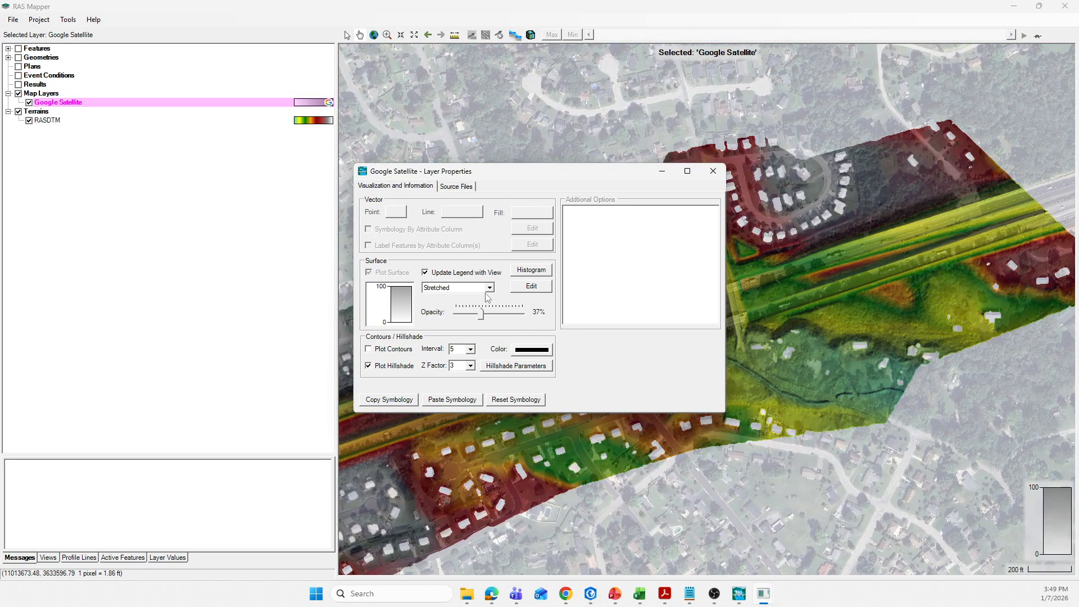
Step: Set the Google Satellite layer's opacity to 67% and close its layer properties
drag(529, 172, 204, 85)
drag(549, 282, 621, 258)
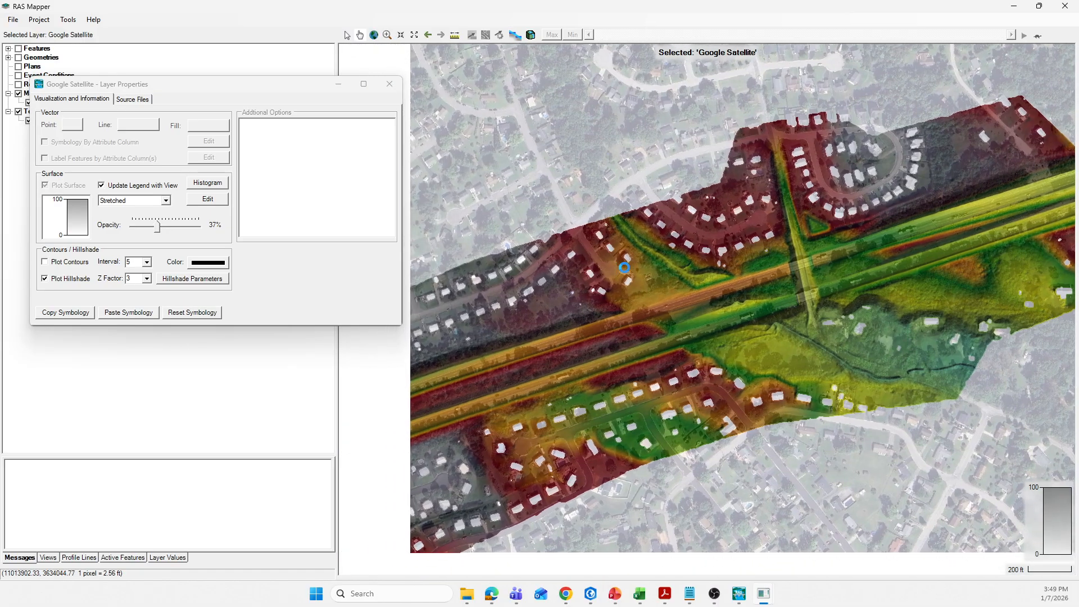
scroll(639, 278, up, 2)
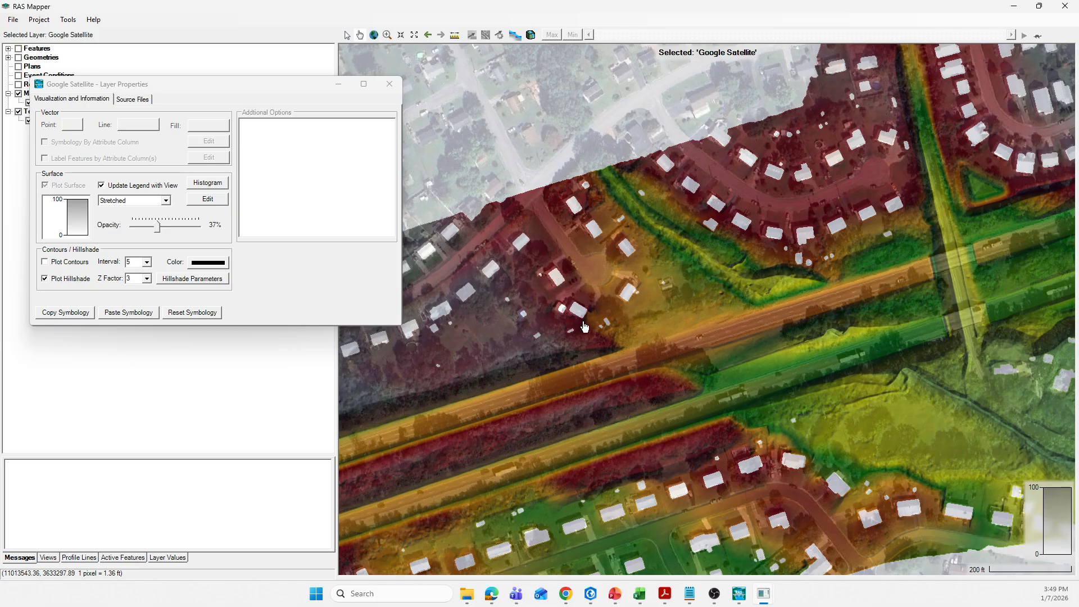
drag(559, 162, 583, 137)
scroll(467, 301, up, 1)
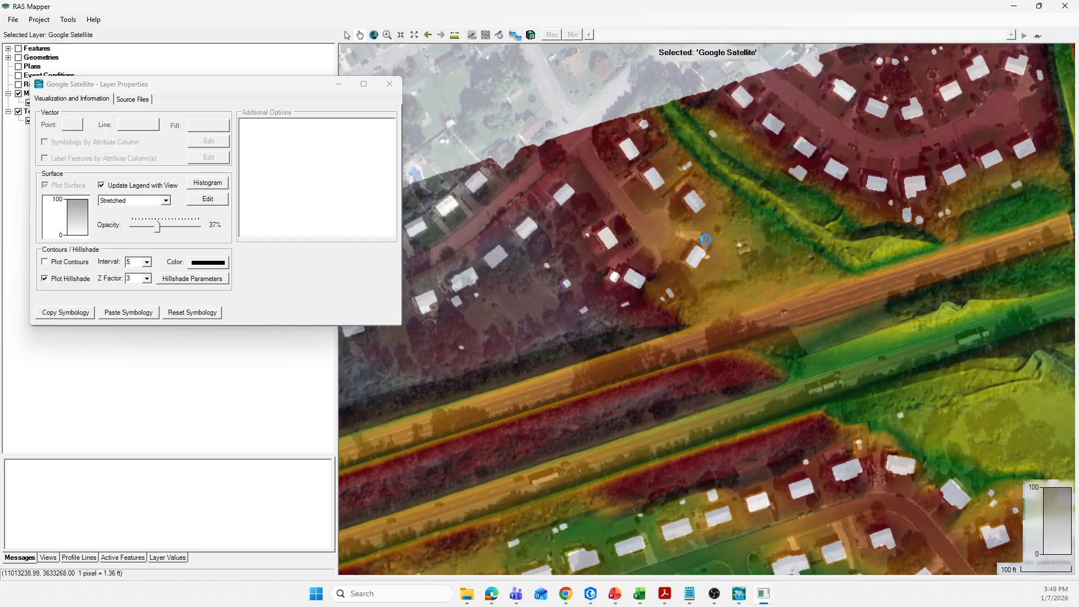
drag(157, 227, 176, 227)
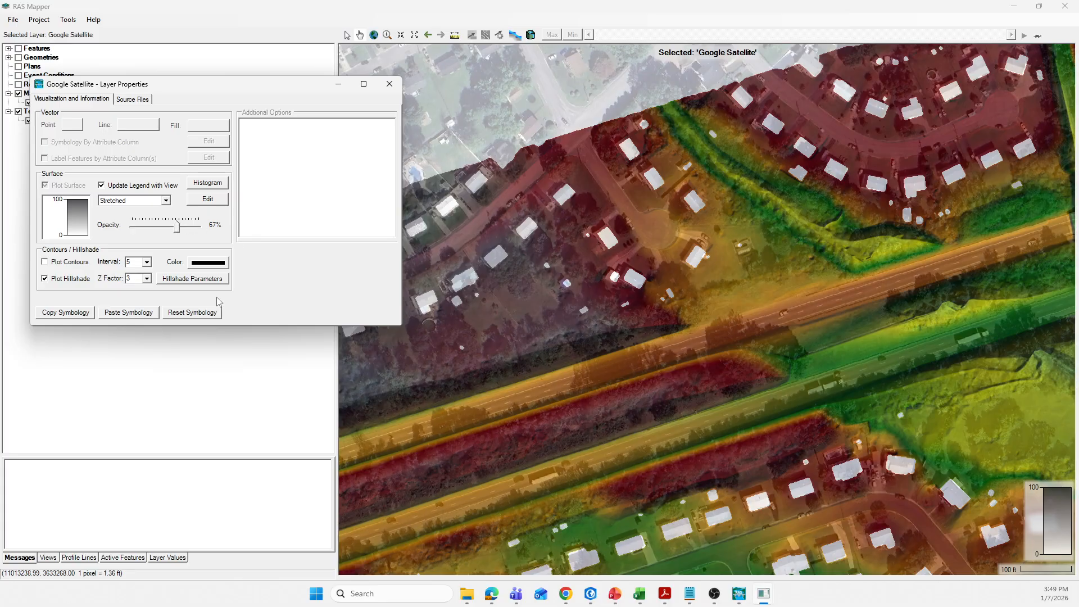
click(389, 83)
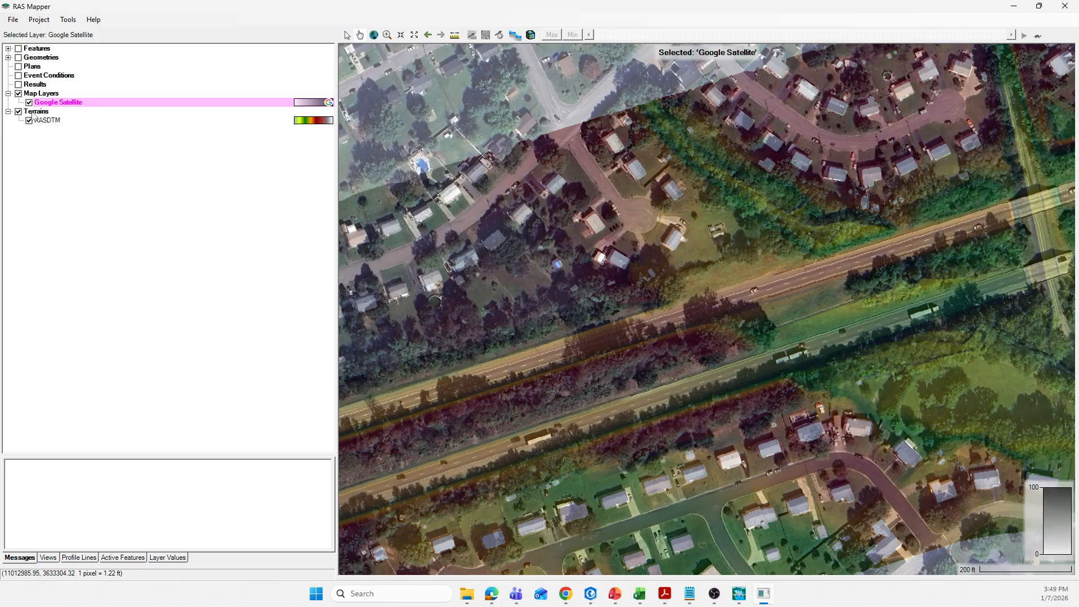
Step: Toggle Map Layers off and on several times to compare the semi-transparent imagery with the bare terrain, leaving it on
click(19, 93)
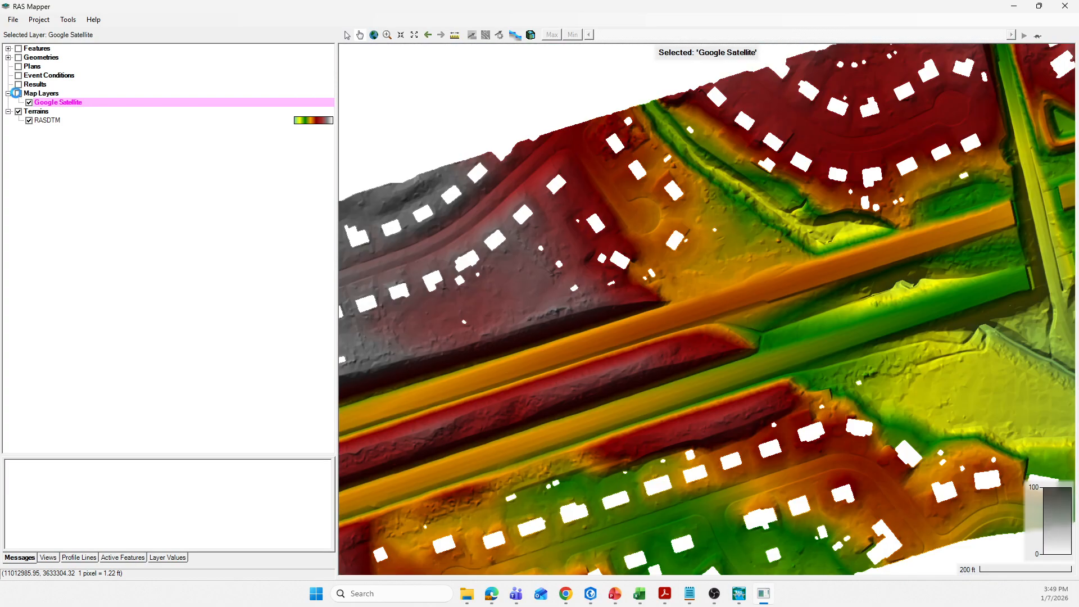
click(17, 94)
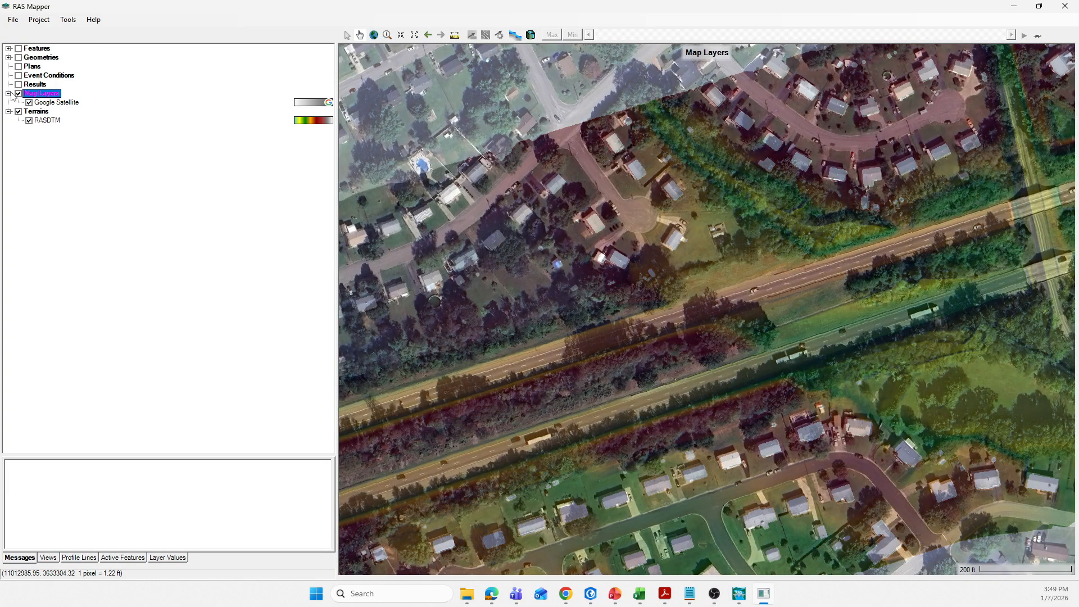
click(18, 94)
click(18, 94)
click(18, 93)
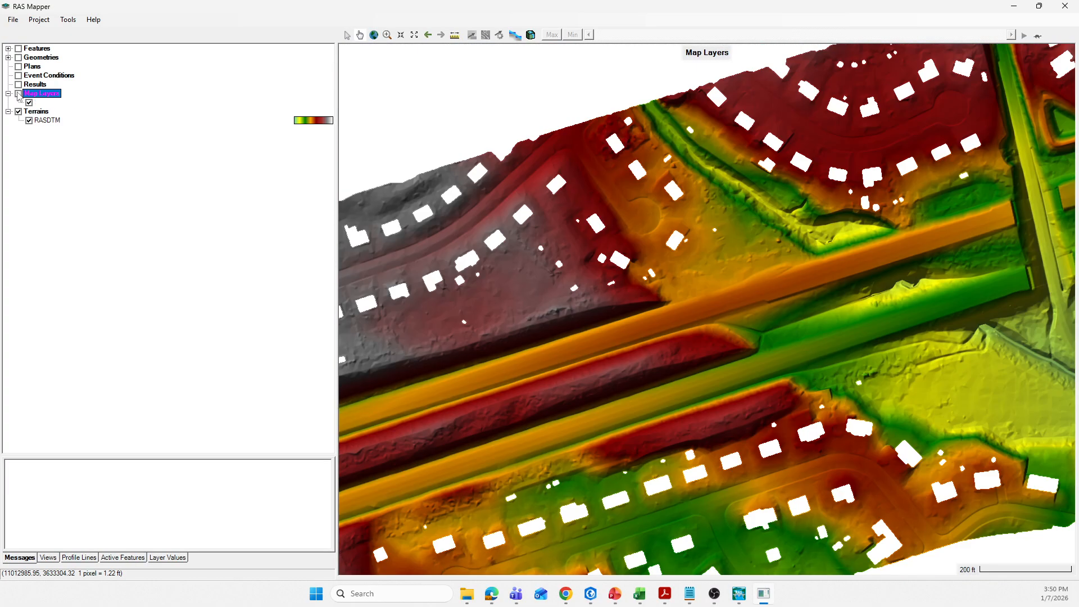
click(18, 94)
Step: Examine how the imagery lines up with the terrain along the highway, its crossing and the neighbouring residential streets
scroll(798, 287, up, 2)
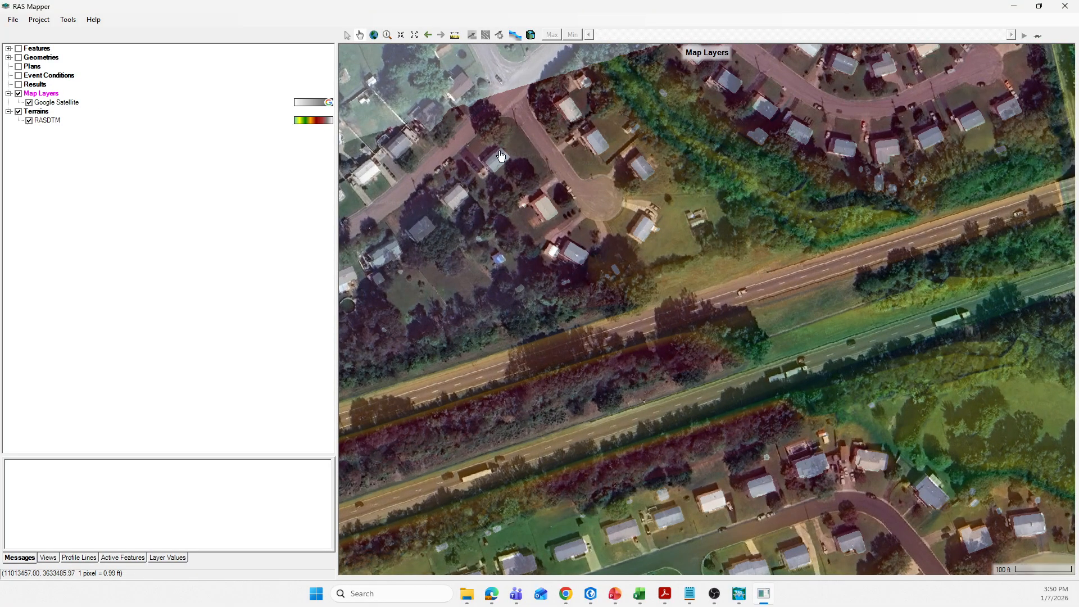
scroll(635, 346, down, 1)
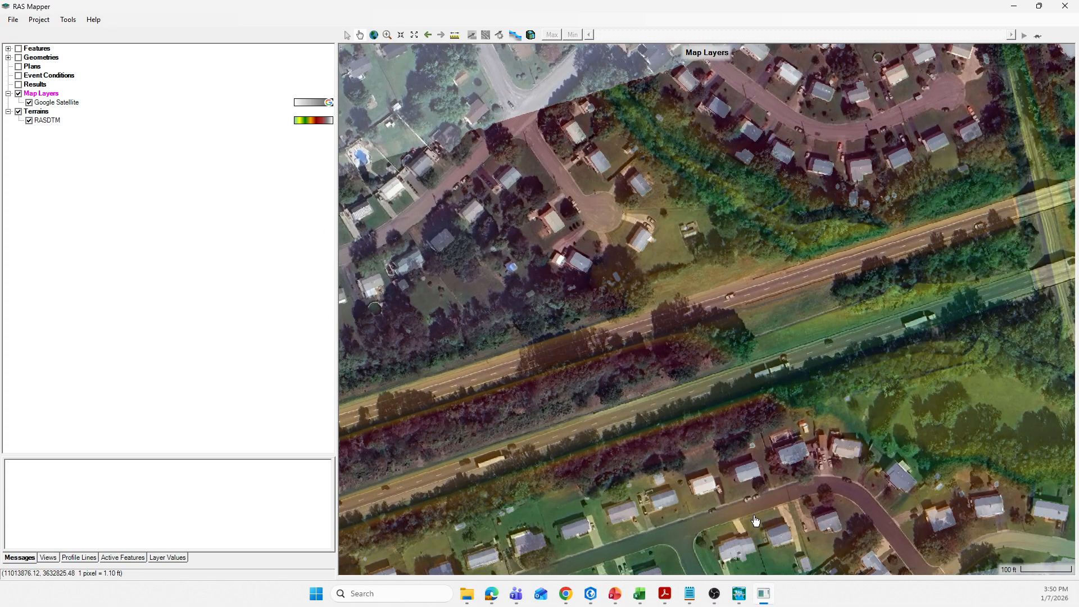
drag(630, 236, 586, 214)
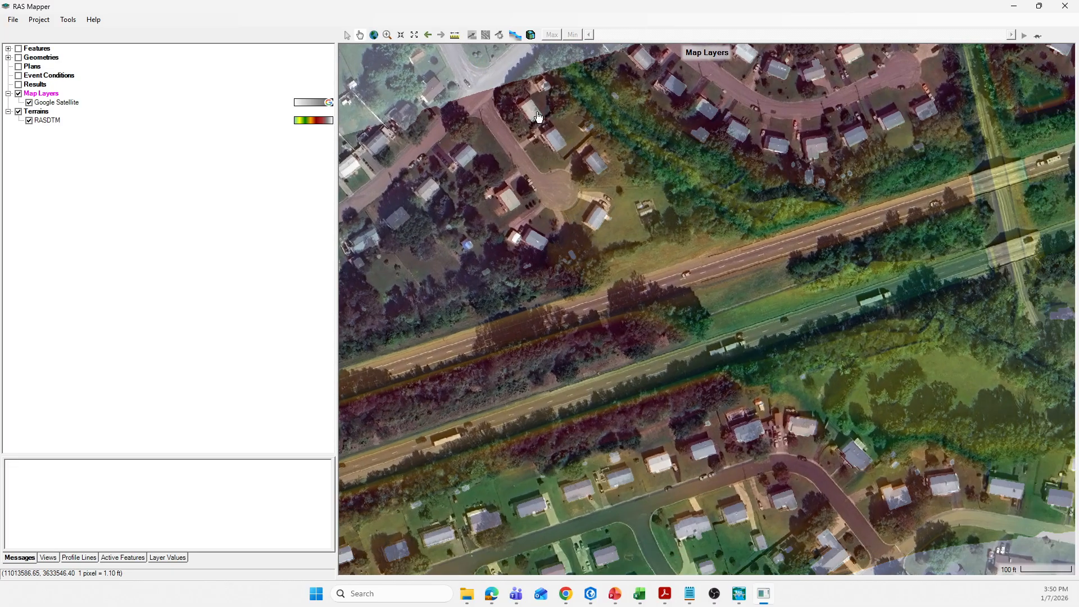
scroll(475, 90, down, 1)
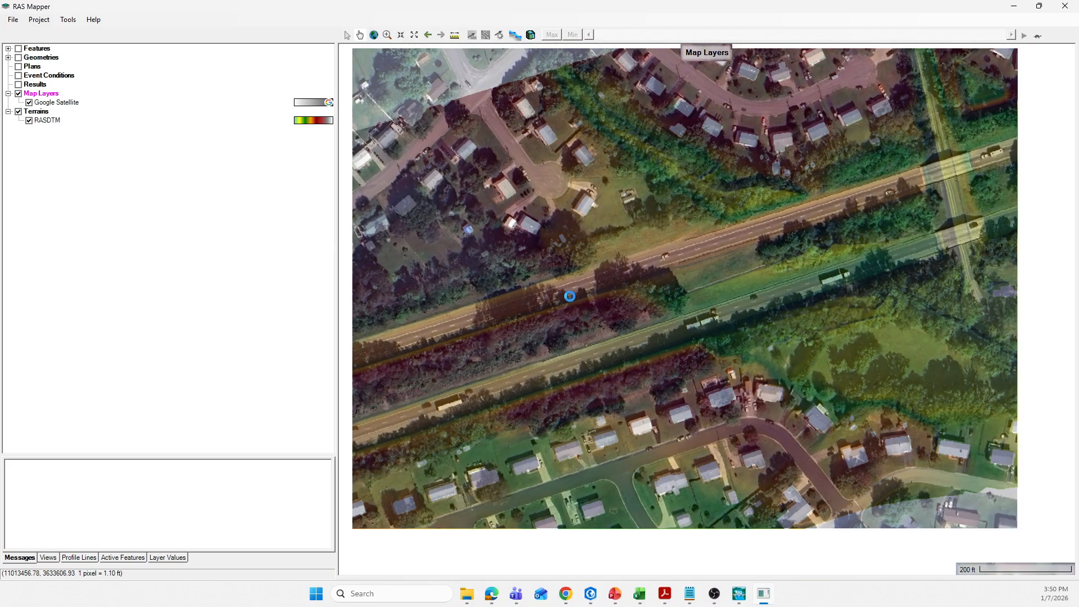
click(66, 167)
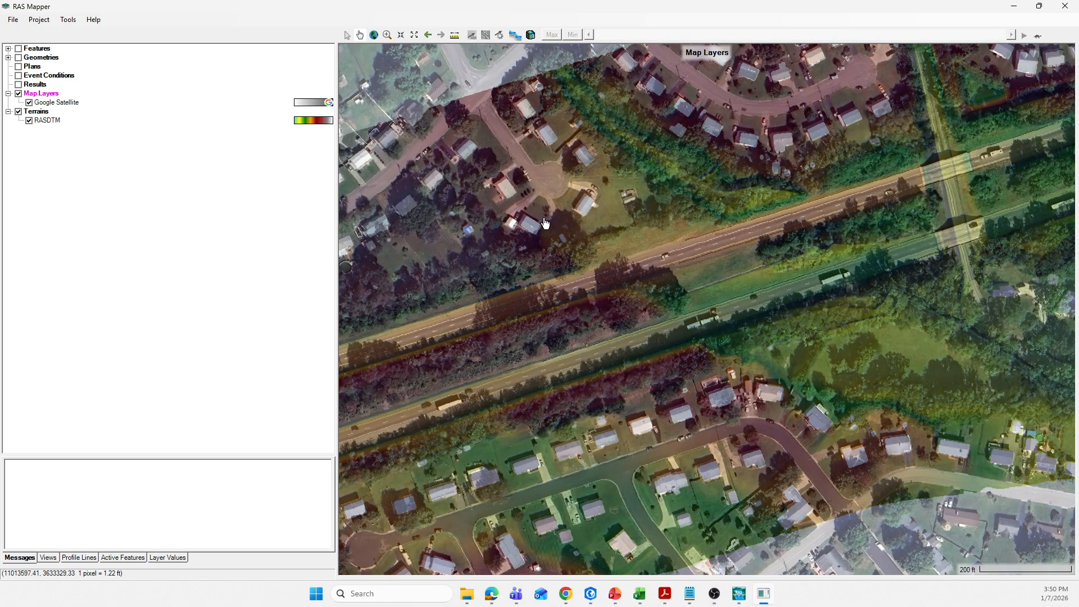
scroll(544, 223, down, 1)
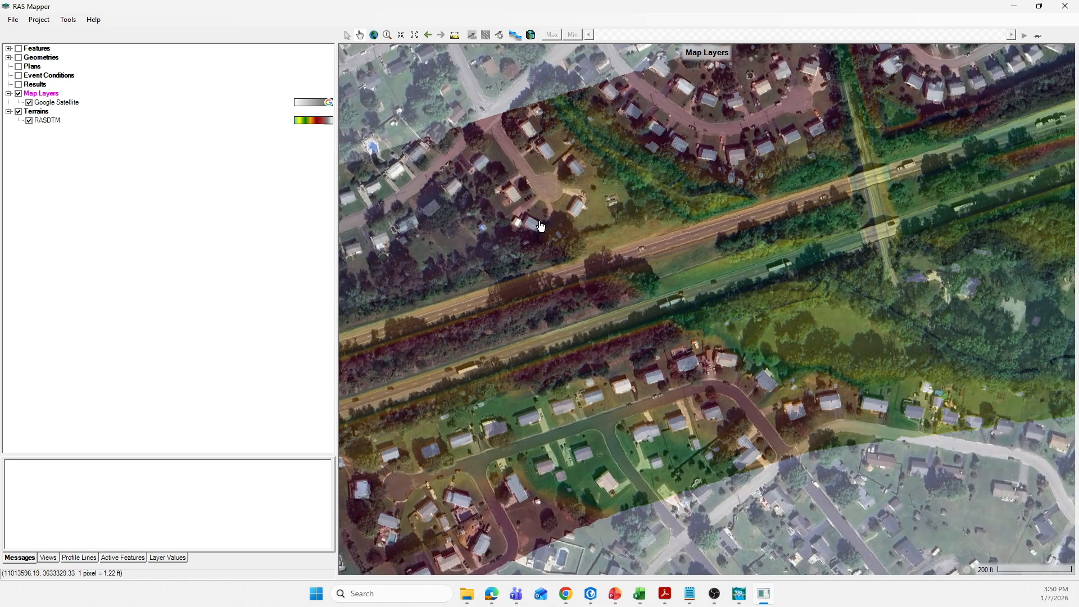
drag(540, 74, 441, 189)
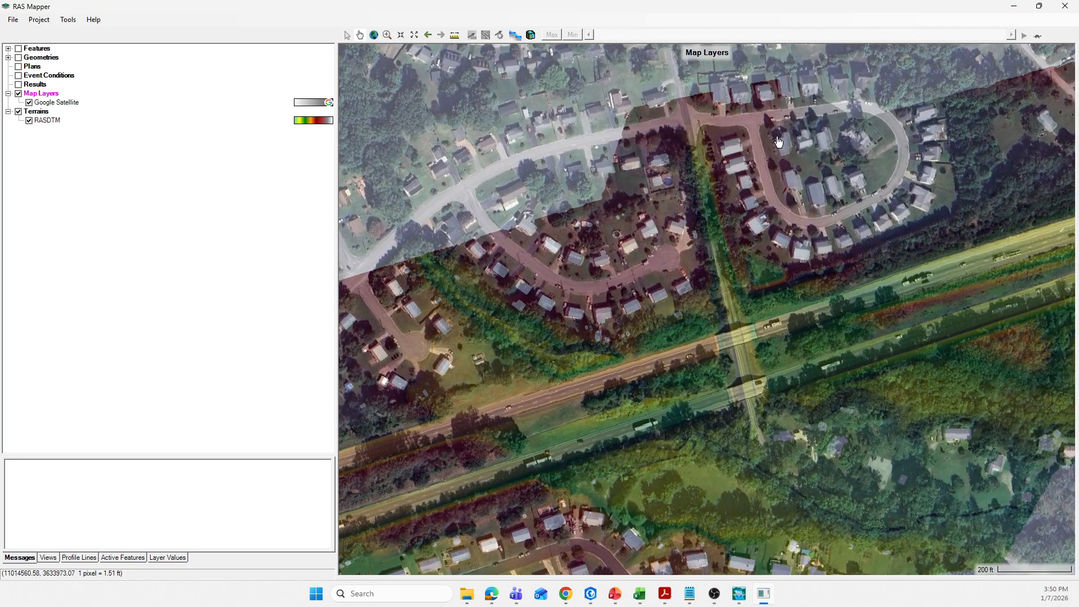
drag(522, 152, 729, 27)
drag(535, 110, 559, 49)
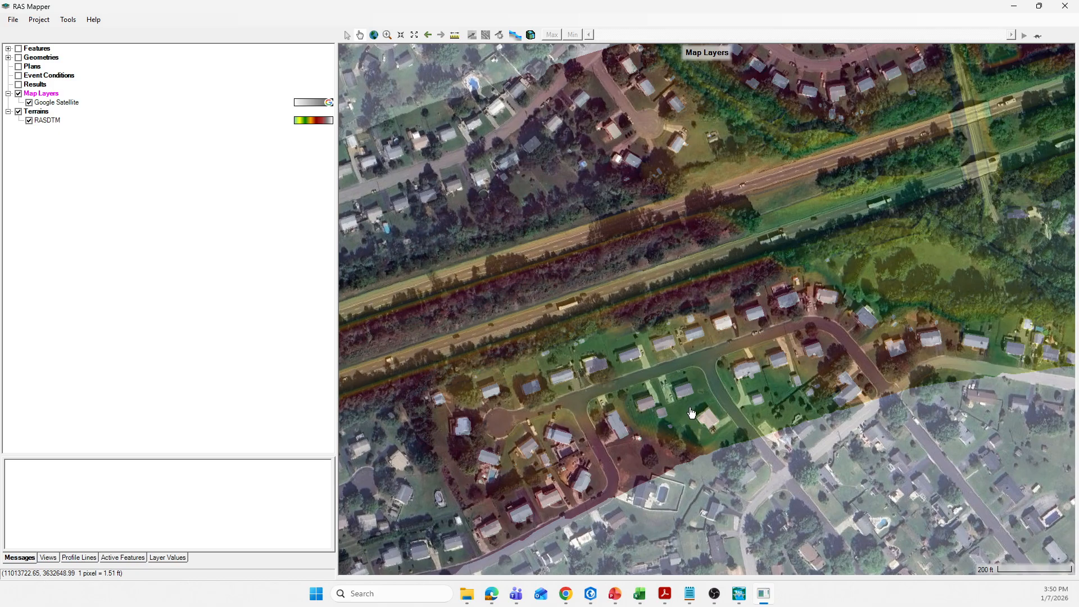
drag(469, 80, 454, 106)
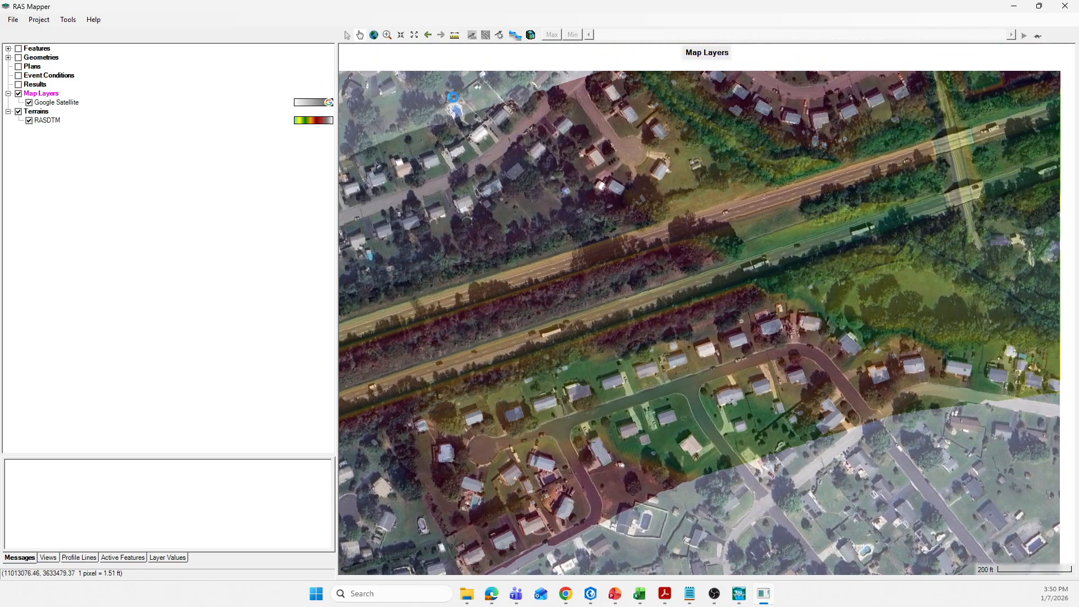